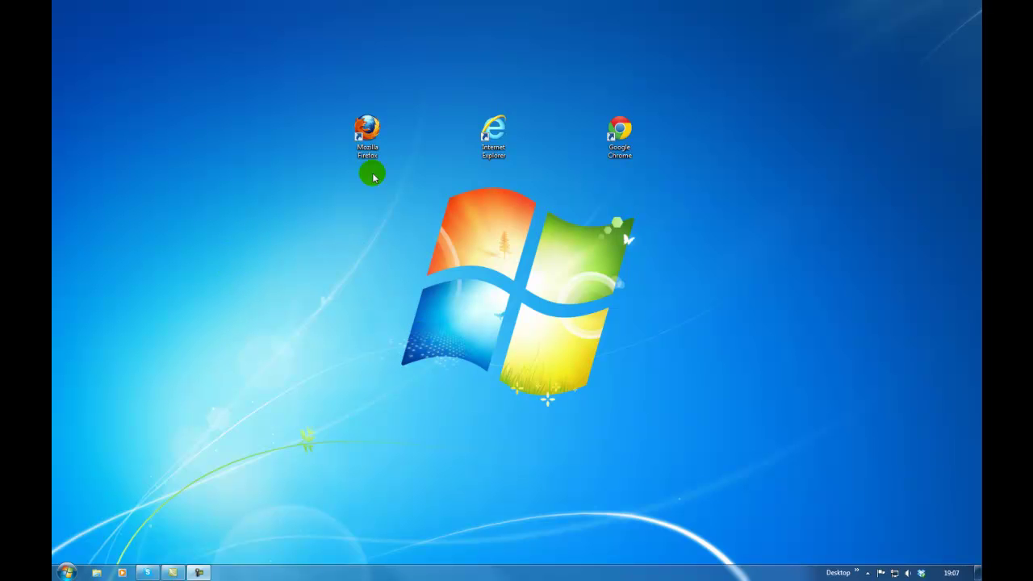
# Open Mozilla Firefox, decline making it the default browser, and maximize its window
pyautogui.doubleClick(369, 129)
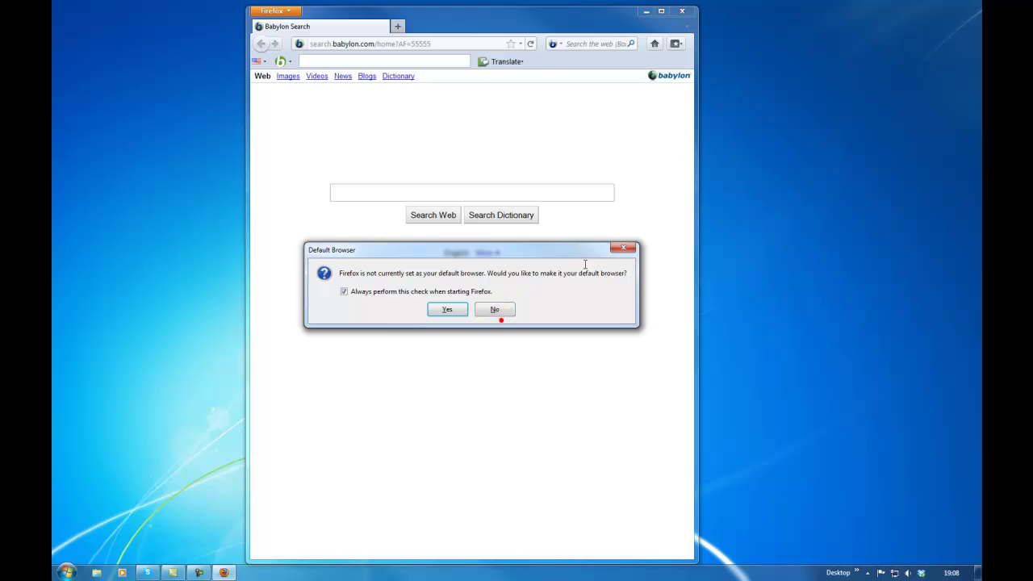
pyautogui.click(505, 309)
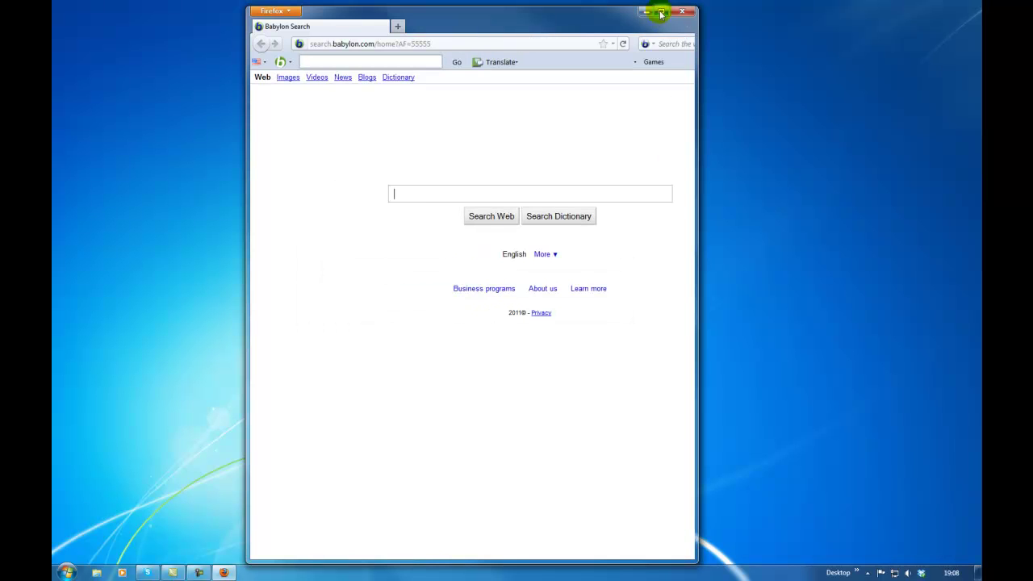
pyautogui.click(660, 13)
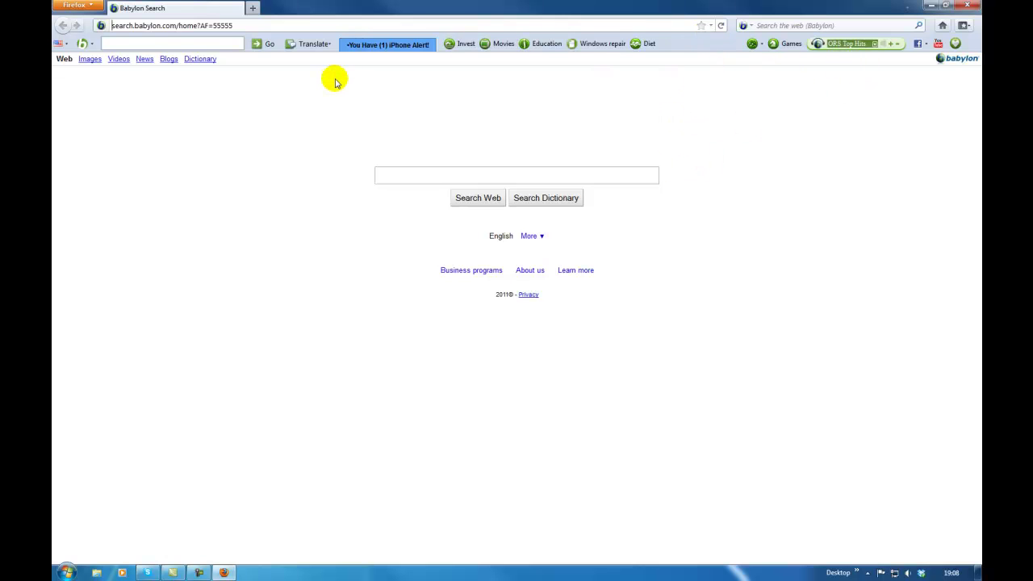
# Look through the Program Files folder on Local Disk (C:) and minimize its window
pyautogui.click(65, 572)
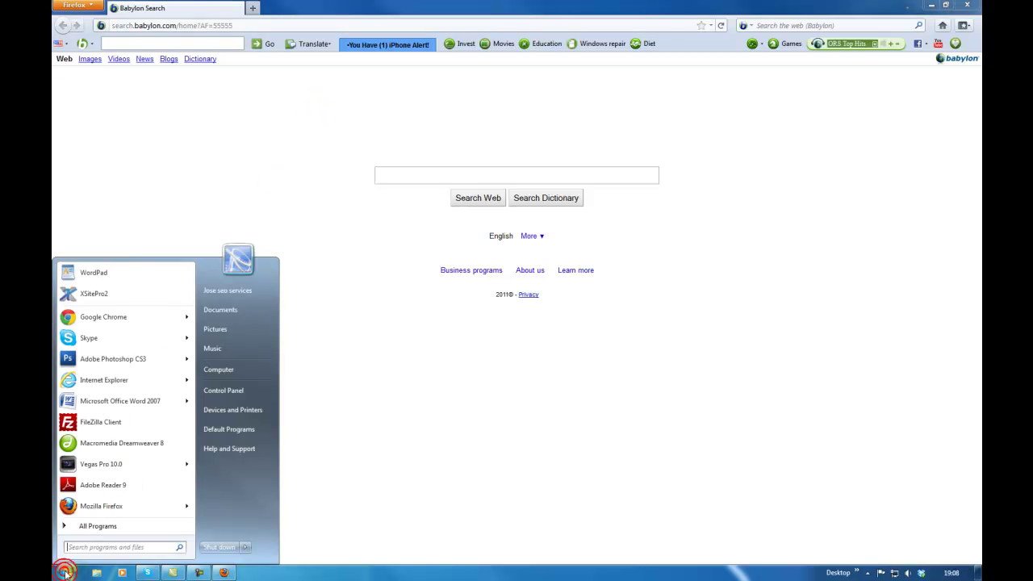
pyautogui.click(226, 375)
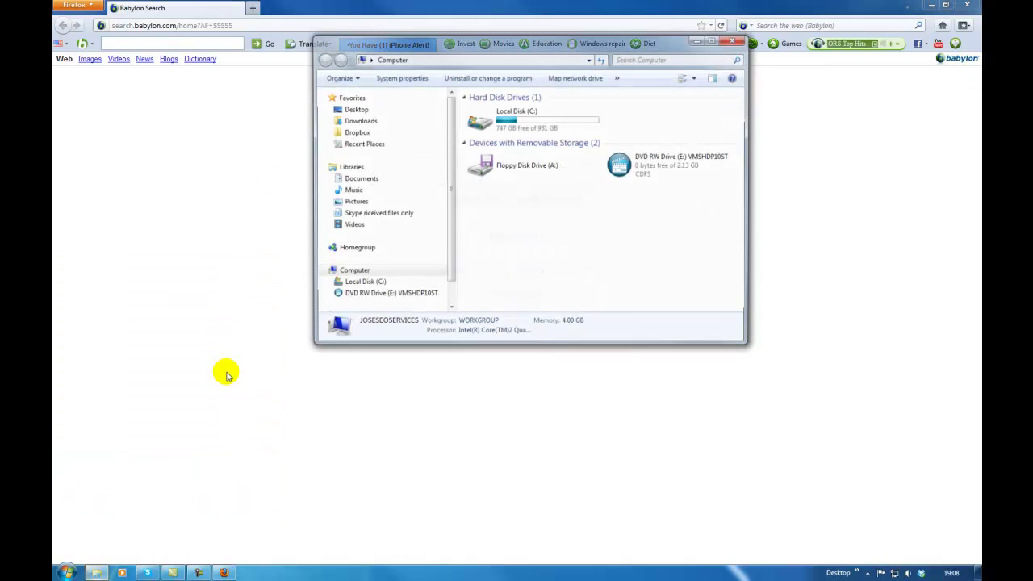
pyautogui.doubleClick(500, 117)
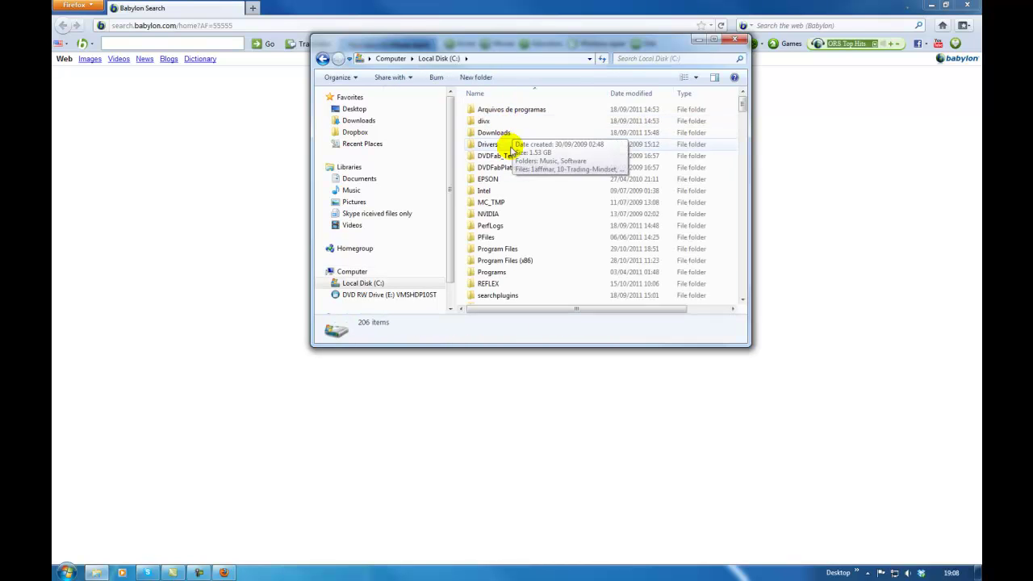
pyautogui.doubleClick(497, 249)
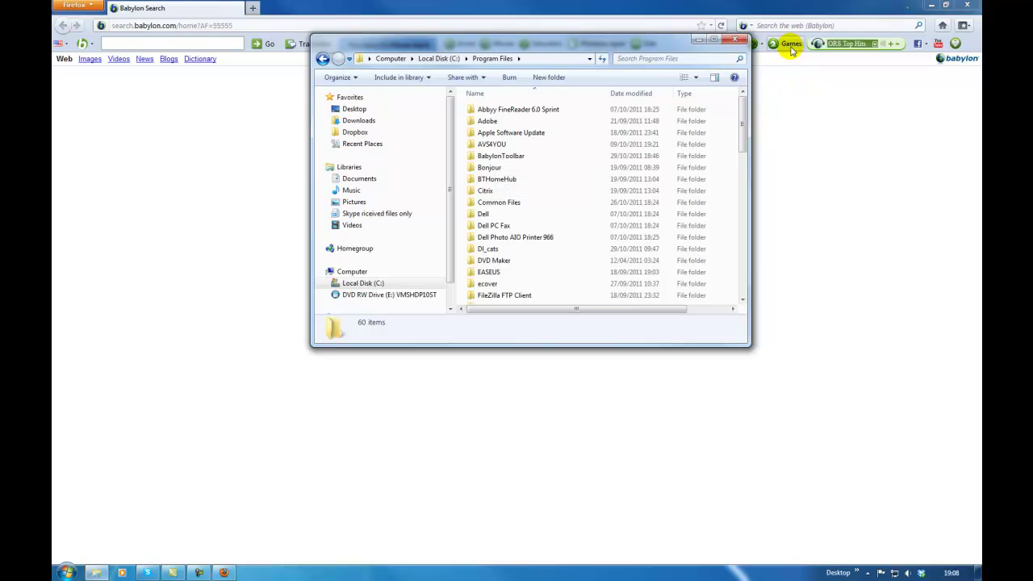
pyautogui.click(698, 40)
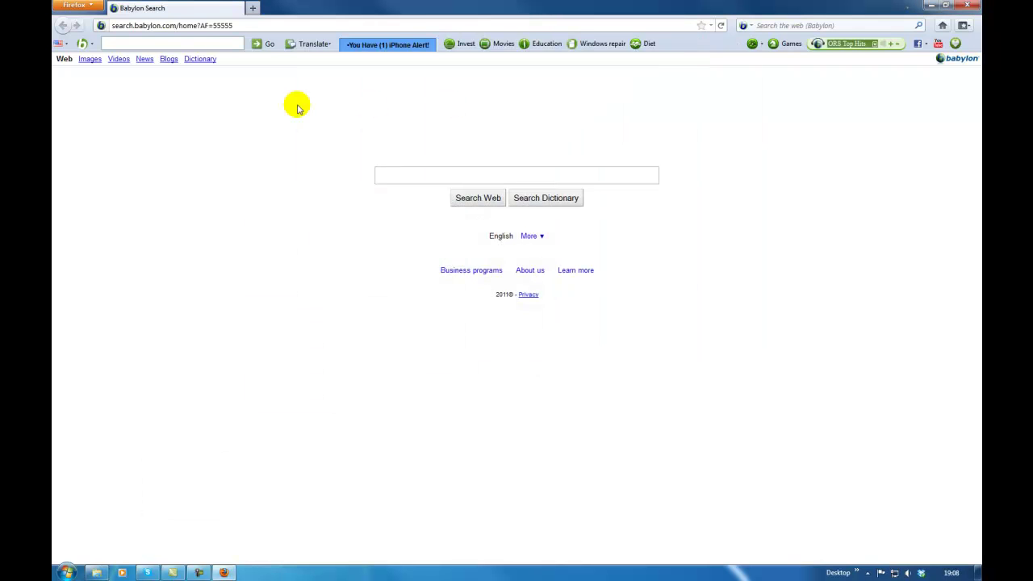
# Remove the Babylon 1.1.9 extension from Firefox and restart the browser
pyautogui.click(91, 8)
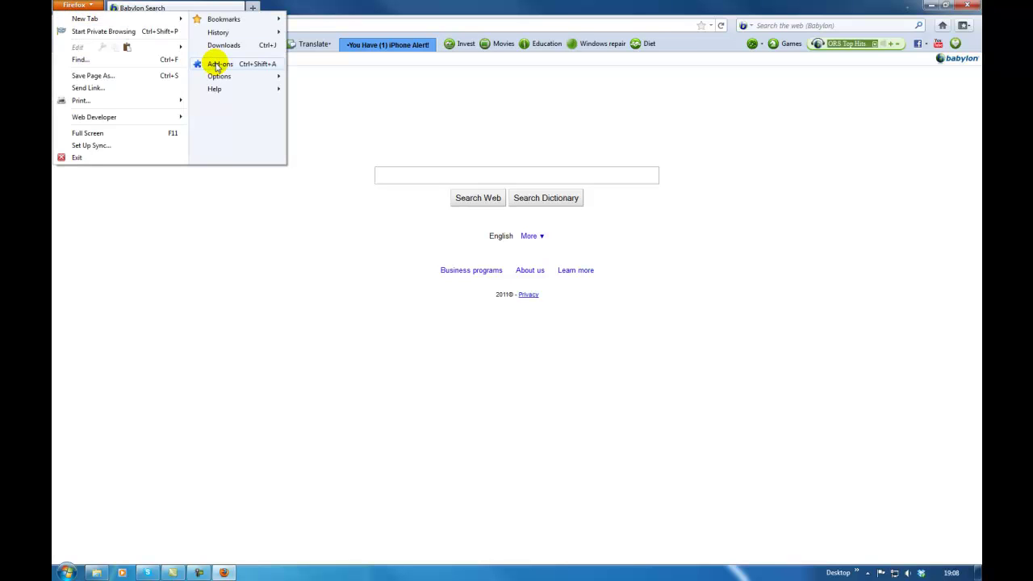
pyautogui.click(216, 65)
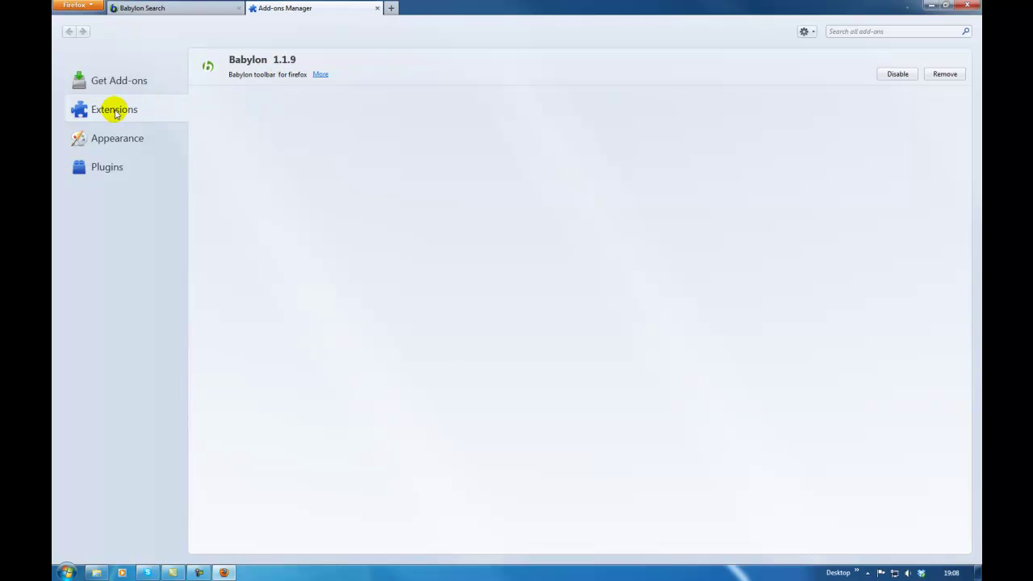
pyautogui.click(129, 77)
pyautogui.click(126, 109)
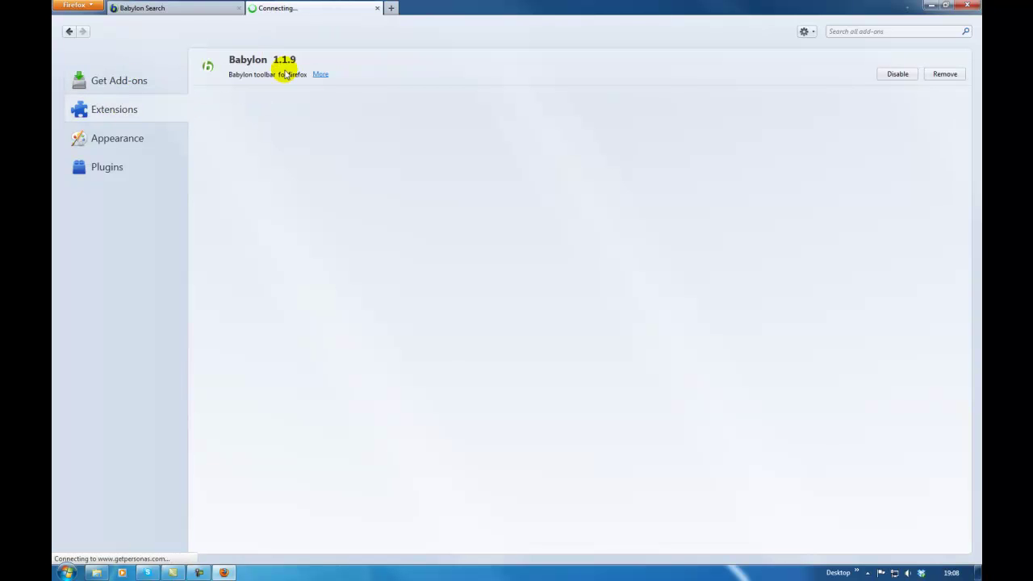
pyautogui.click(942, 74)
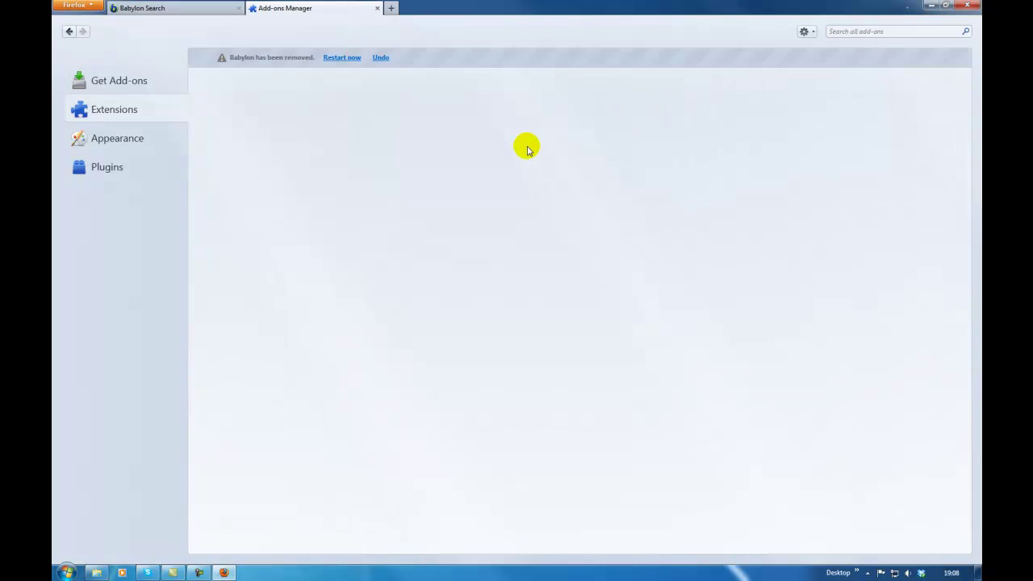
pyautogui.click(342, 57)
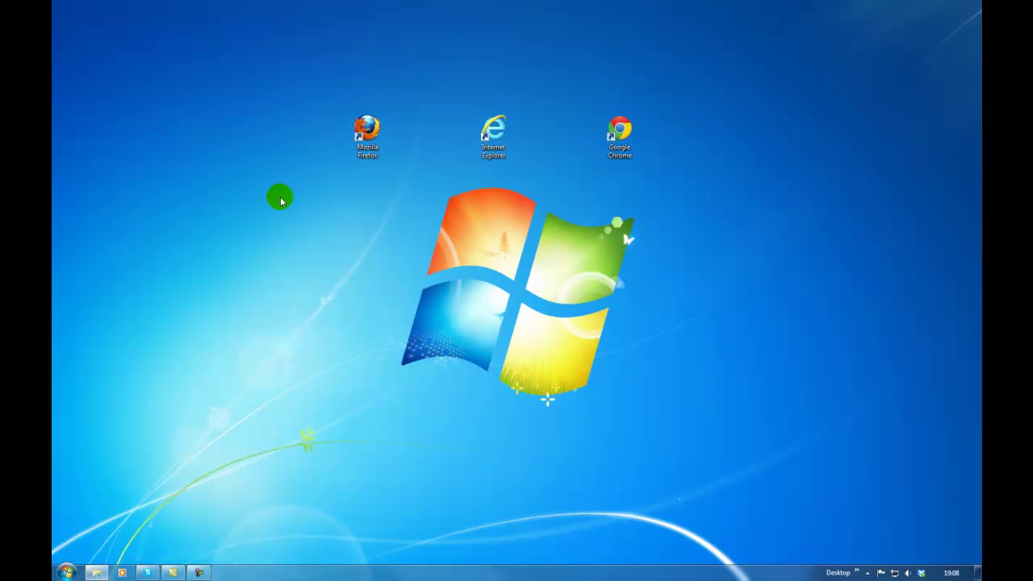
# Reopen Firefox without making it the default browser and close the Add-ons Manager
pyautogui.doubleClick(372, 130)
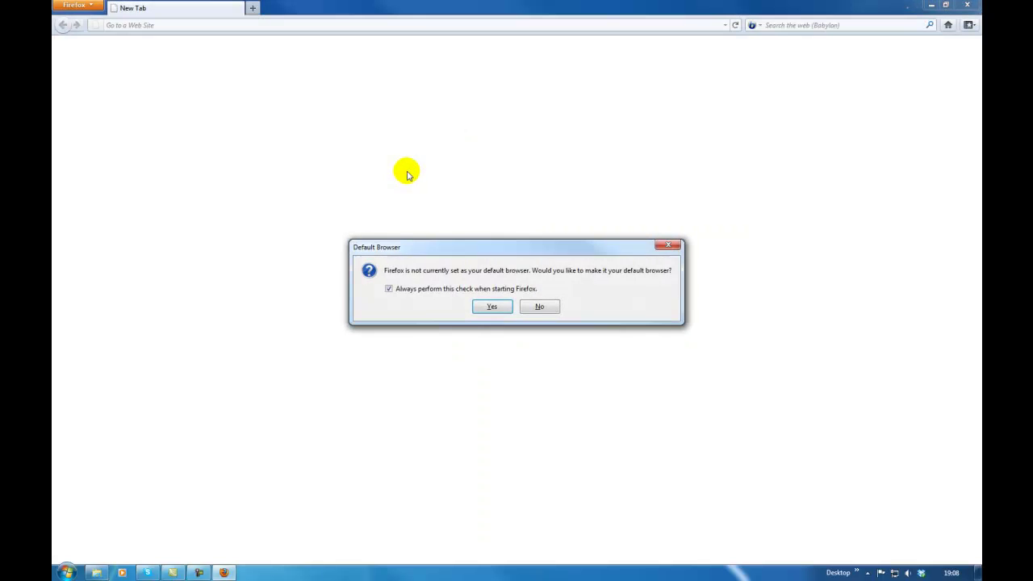
pyautogui.click(540, 308)
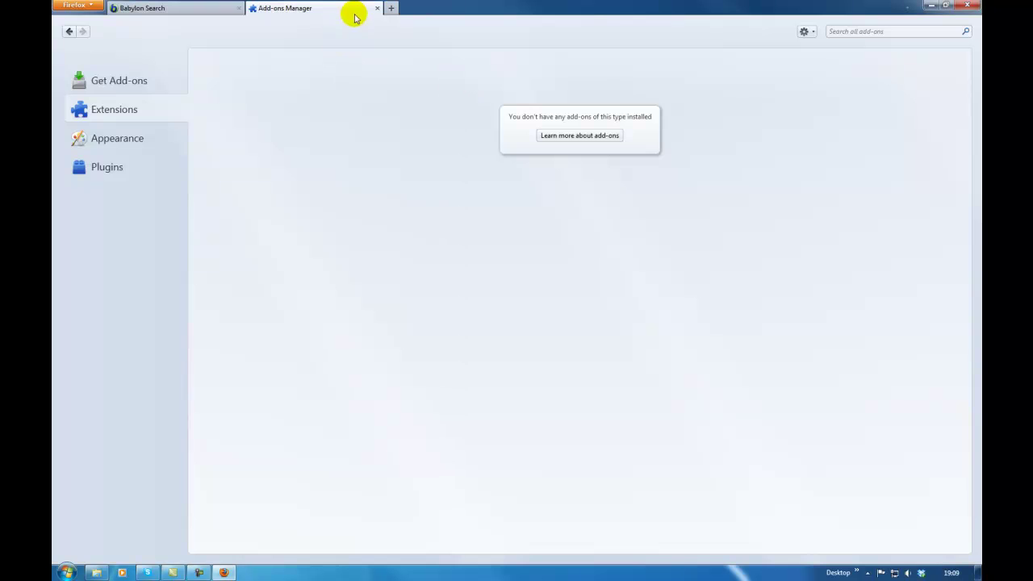
pyautogui.click(377, 8)
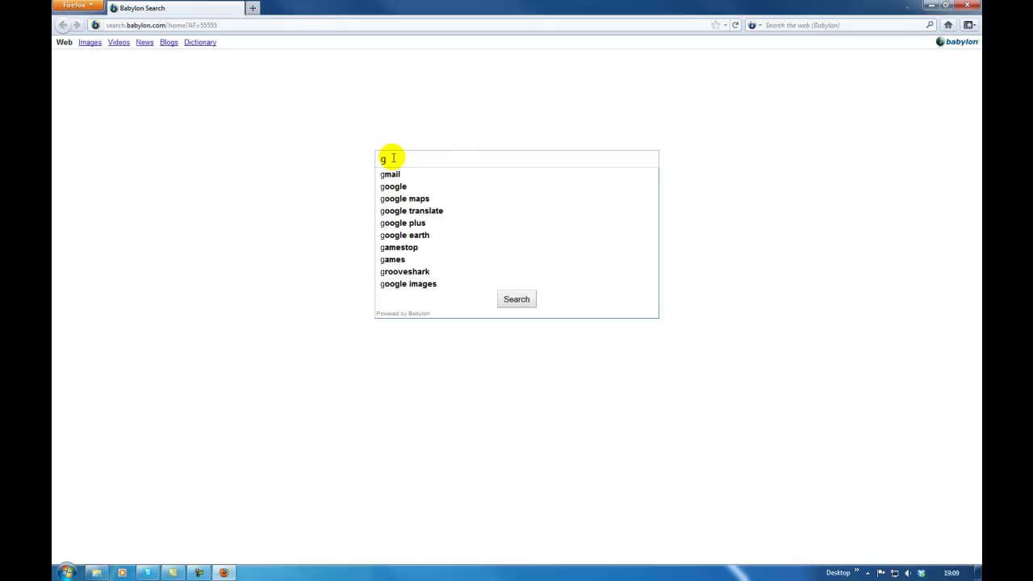
# Search for "google home" and try to set Google as the home page through the "Make Google Your Homepage" result
pyautogui.write('oogle home')
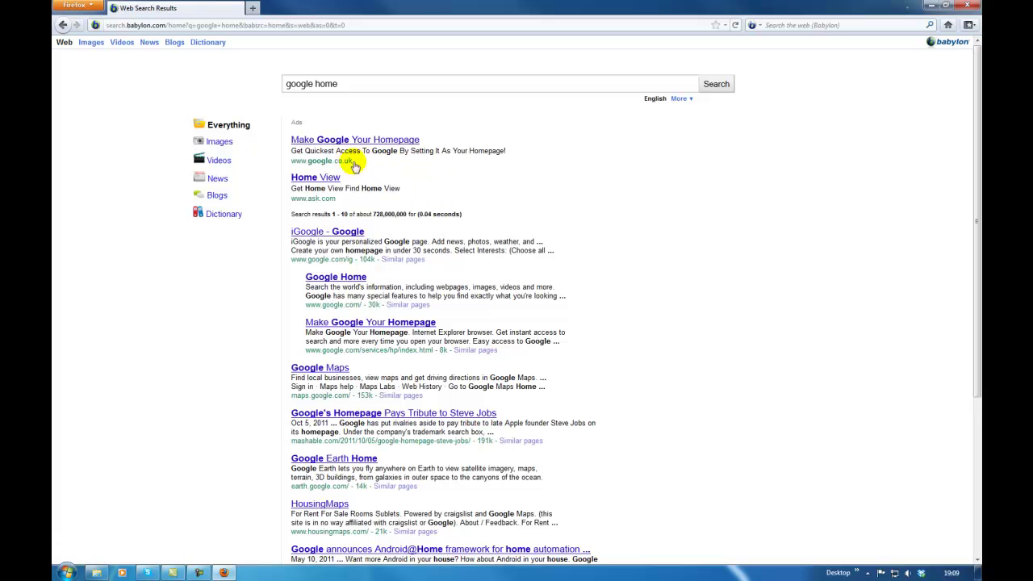
pyautogui.click(324, 141)
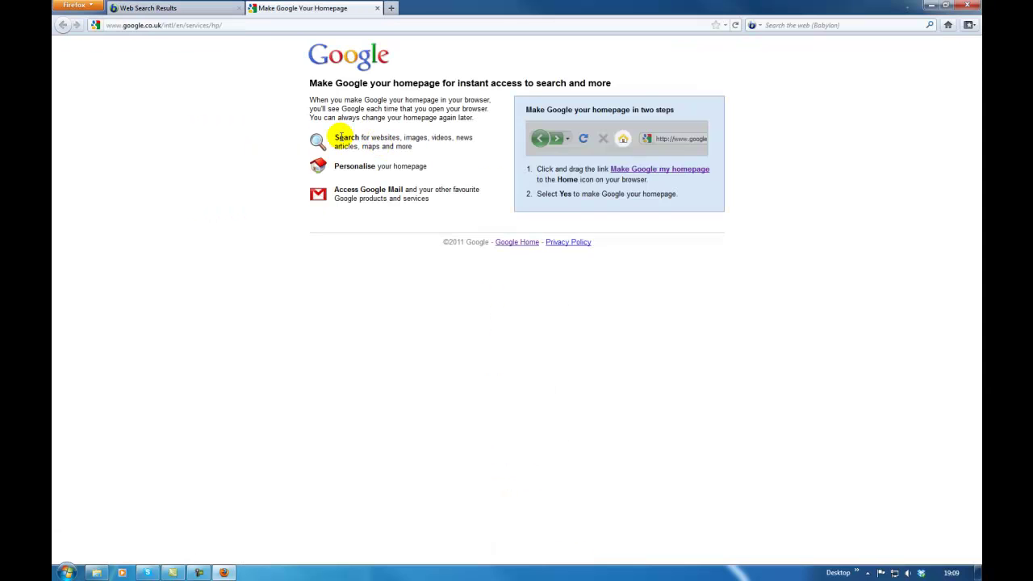
pyautogui.click(645, 172)
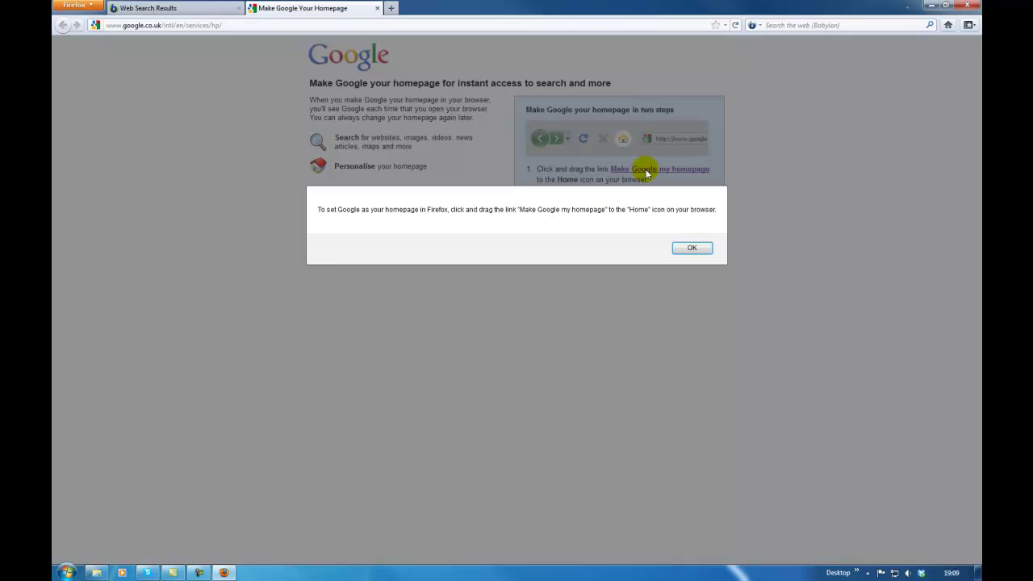
pyautogui.click(693, 248)
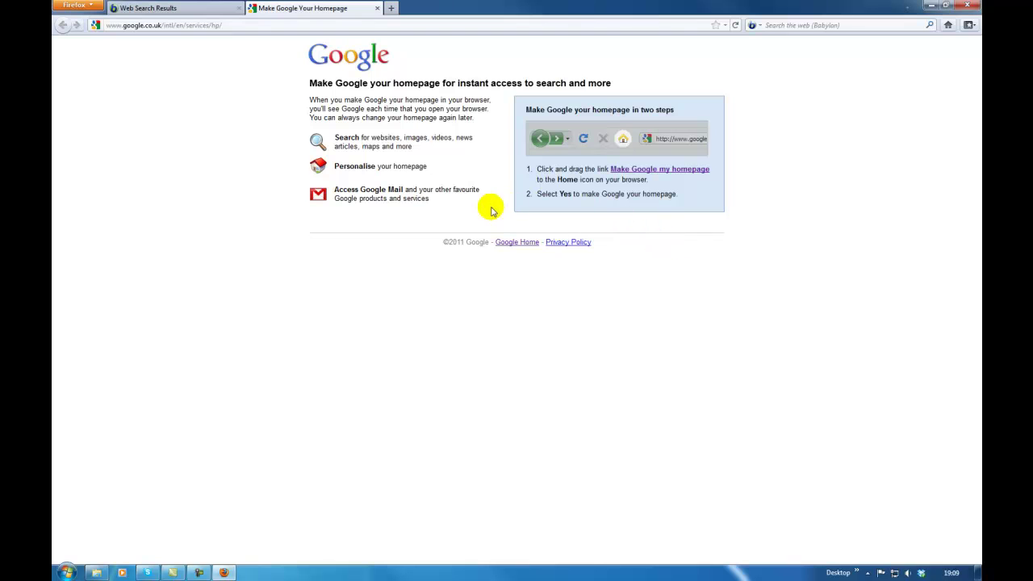
pyautogui.click(179, 15)
pyautogui.click(948, 25)
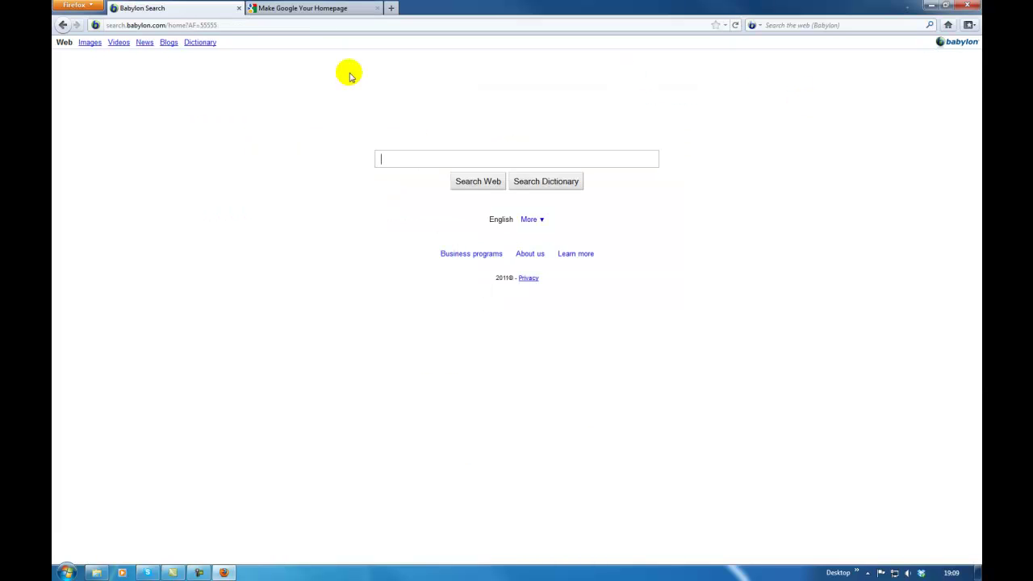
pyautogui.click(325, 9)
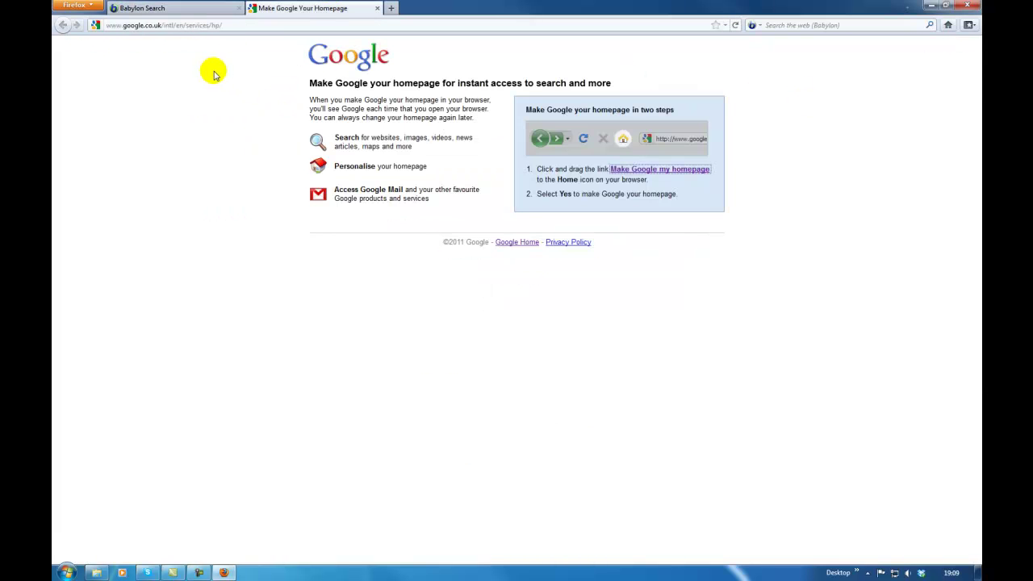
pyautogui.moveTo(230, 25); pyautogui.dragTo(166, 25)
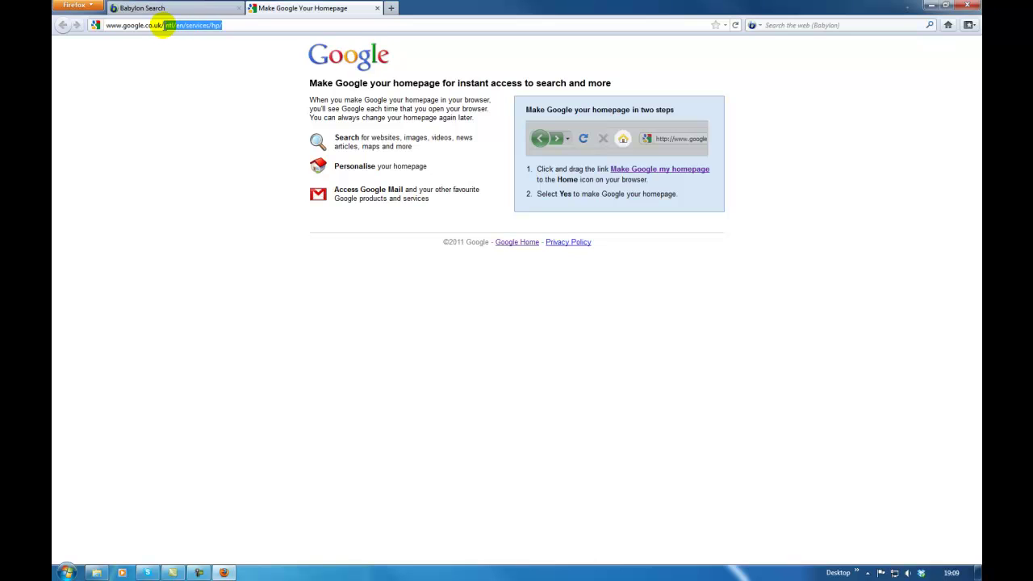
pyautogui.press('BackSpace')
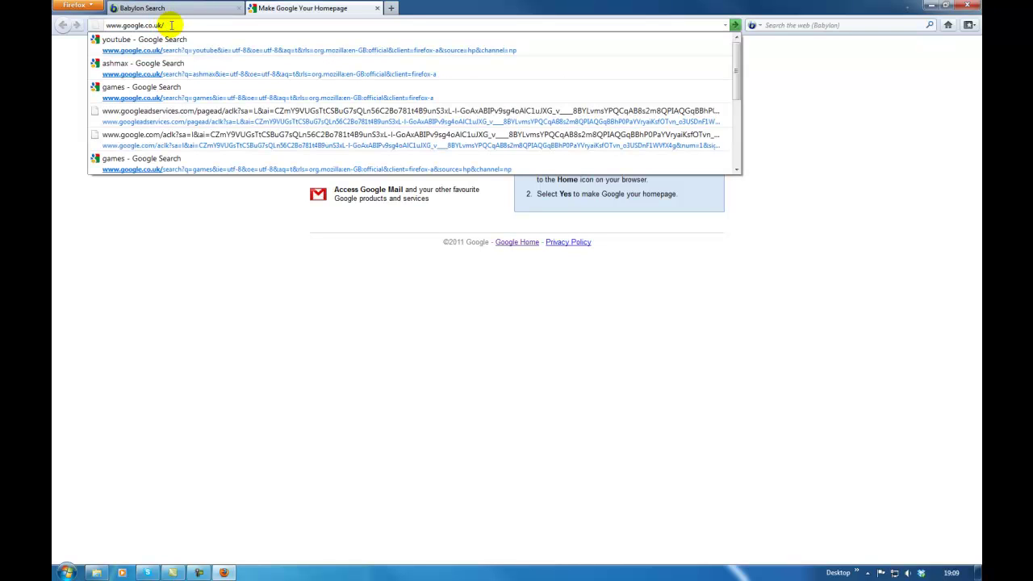
pyautogui.moveTo(167, 25); pyautogui.dragTo(109, 25)
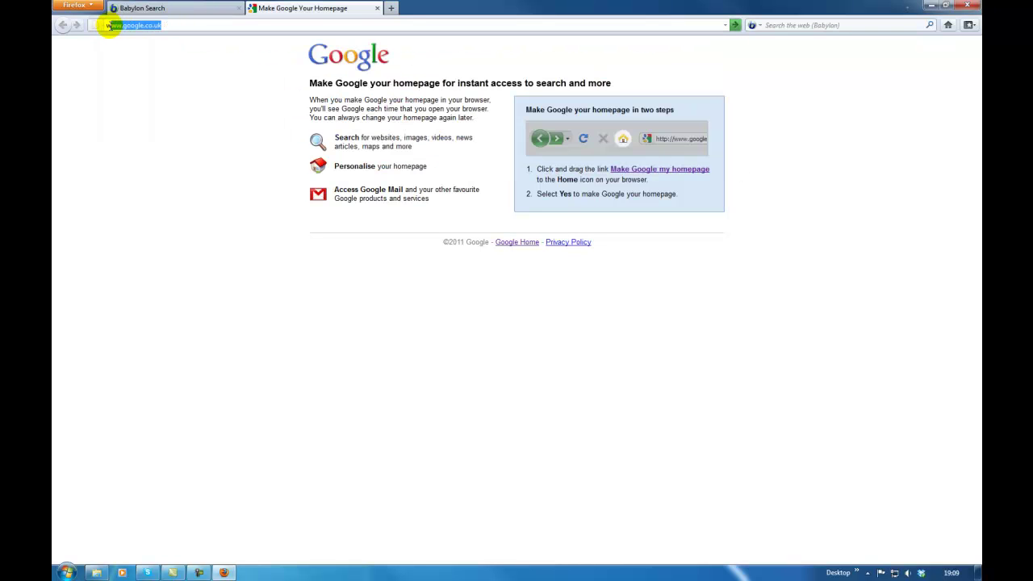
pyautogui.rightClick(120, 25)
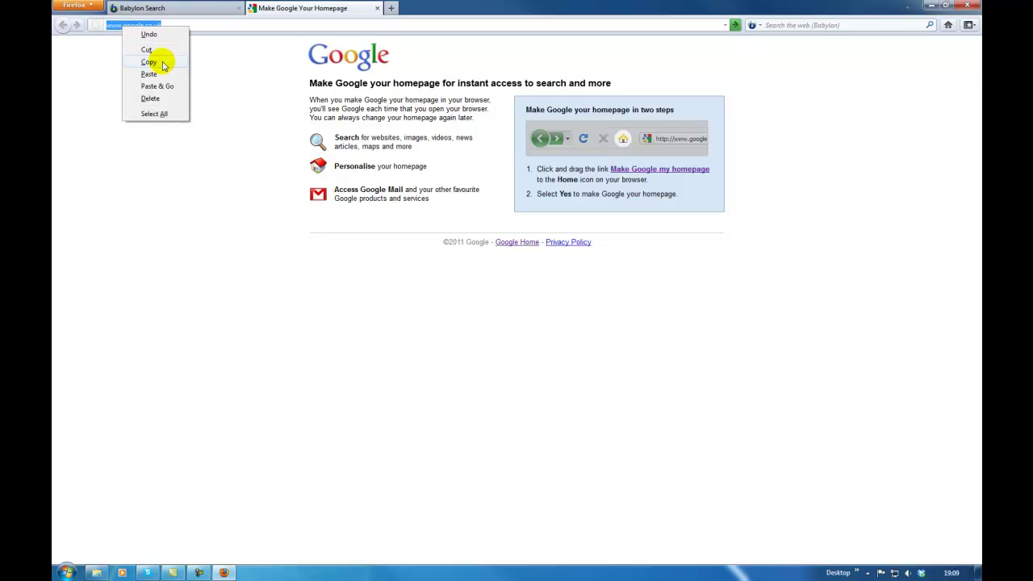
pyautogui.click(164, 62)
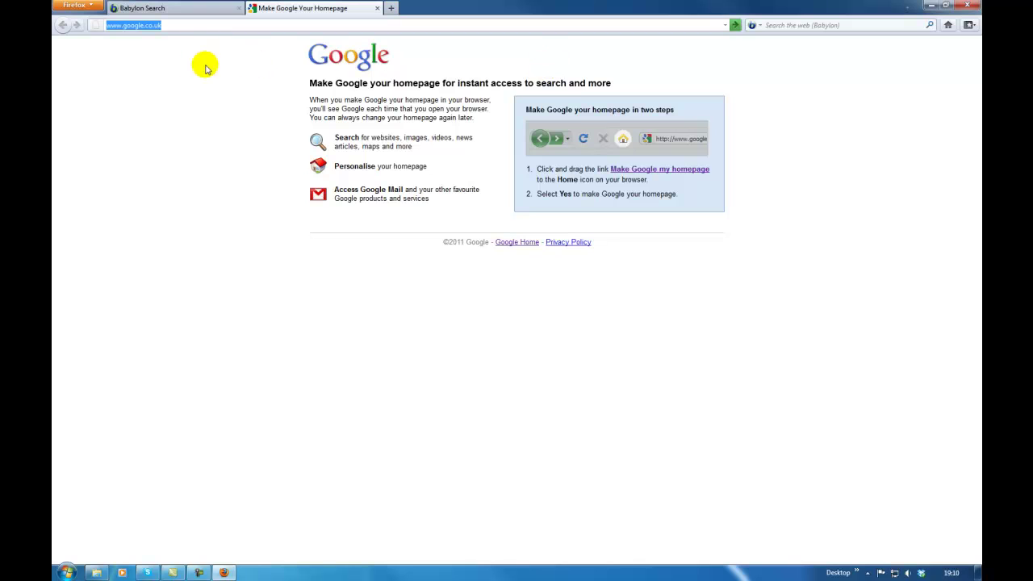
# Restore Firefox's home page to its default and load it in place of the Babylon Search page
pyautogui.click(91, 7)
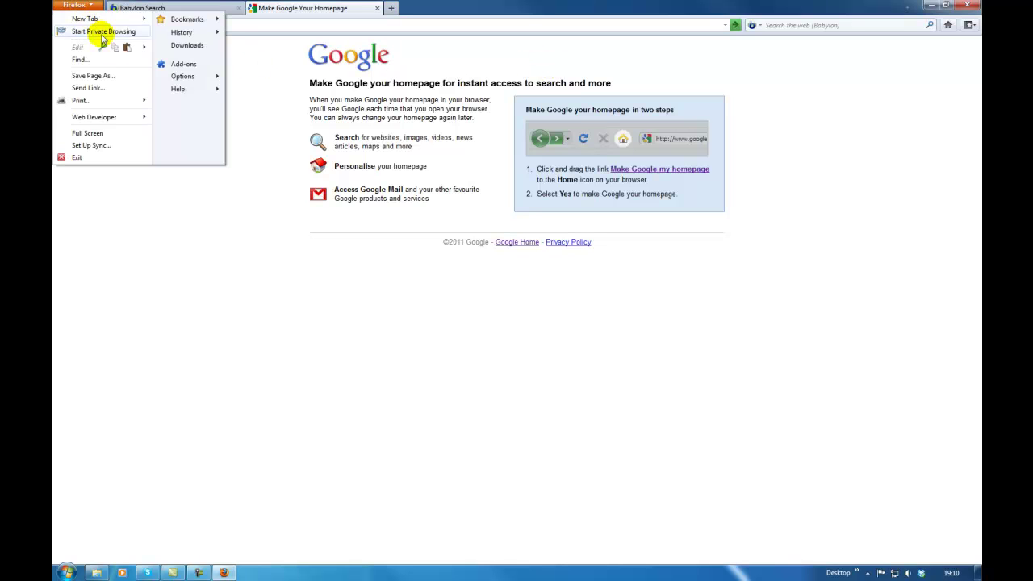
pyautogui.moveTo(183, 77)
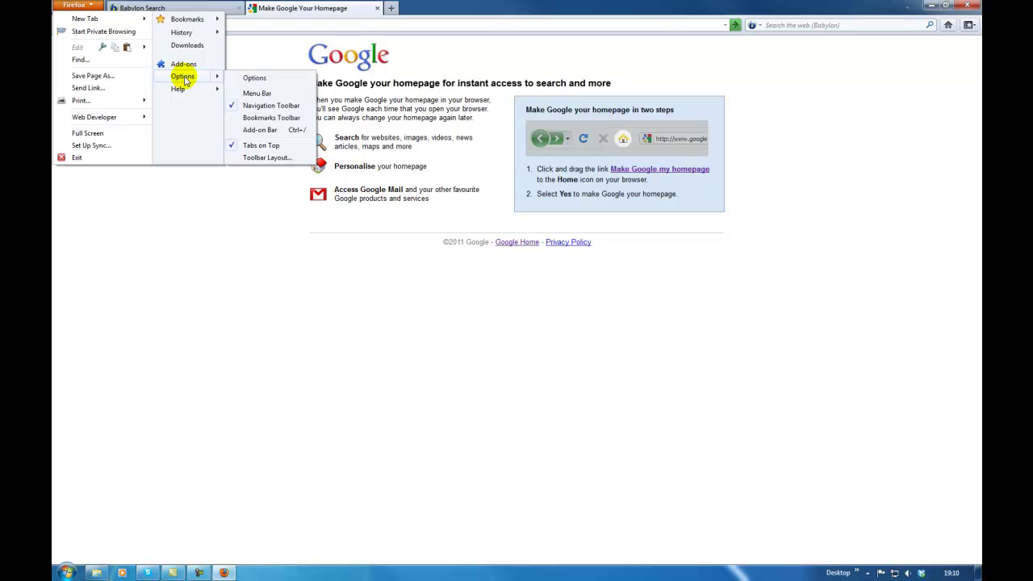
pyautogui.click(257, 77)
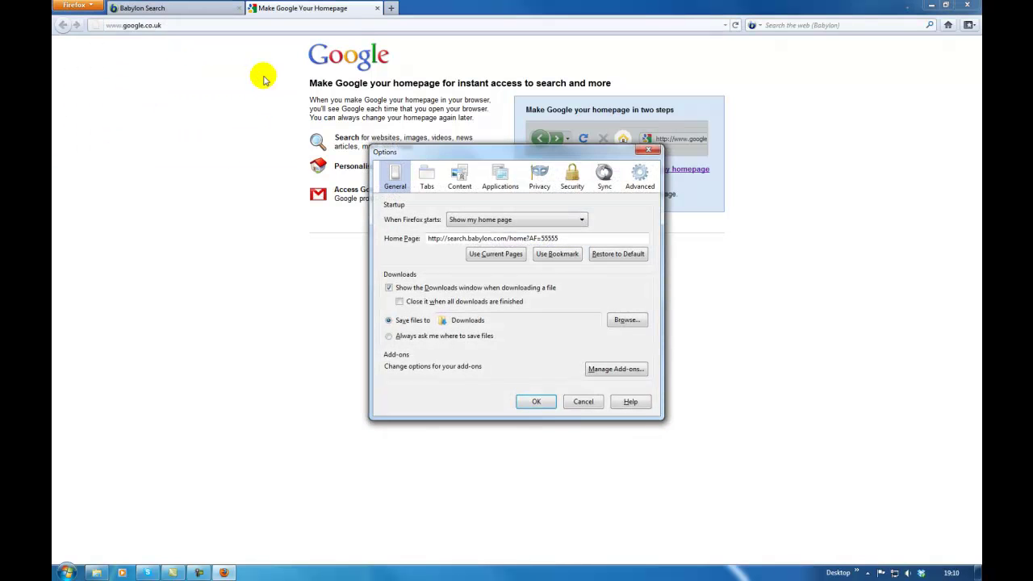
pyautogui.click(615, 254)
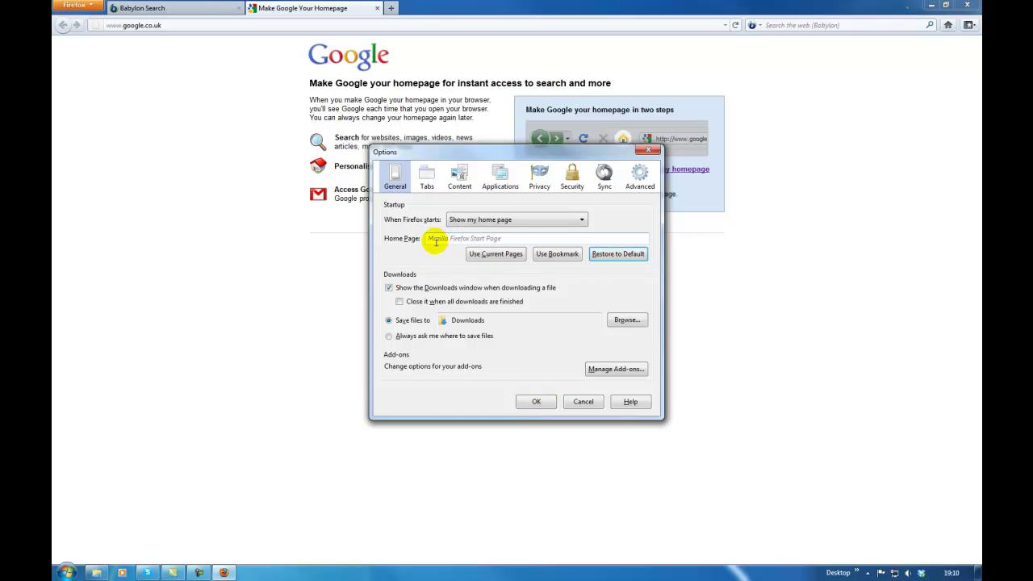
pyautogui.click(535, 403)
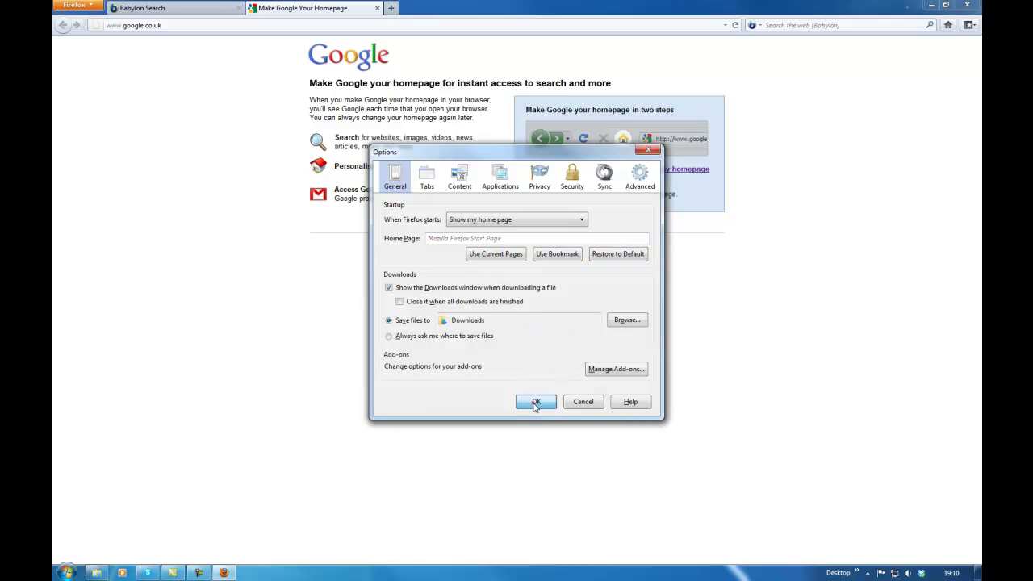
pyautogui.click(377, 8)
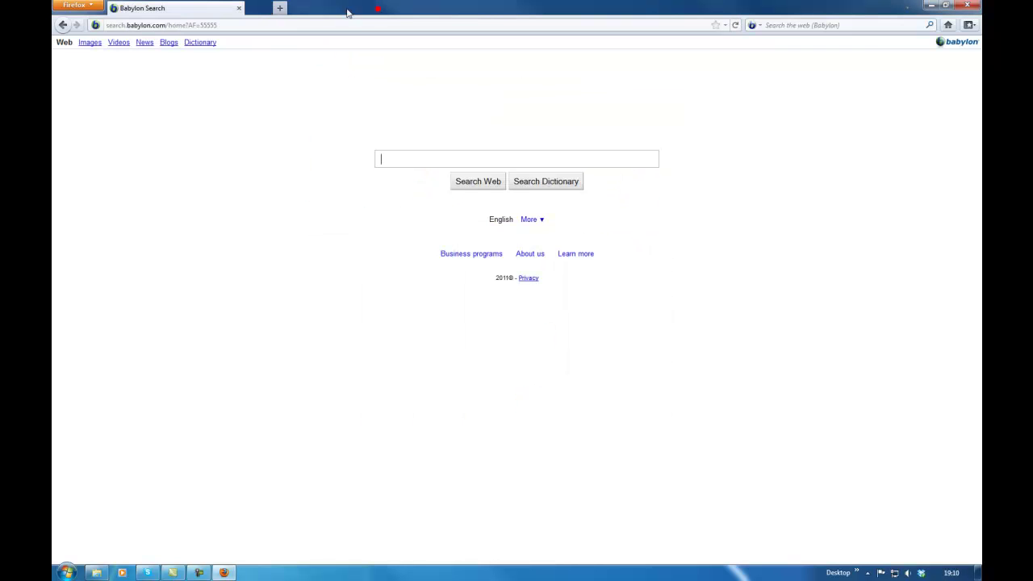
pyautogui.click(948, 25)
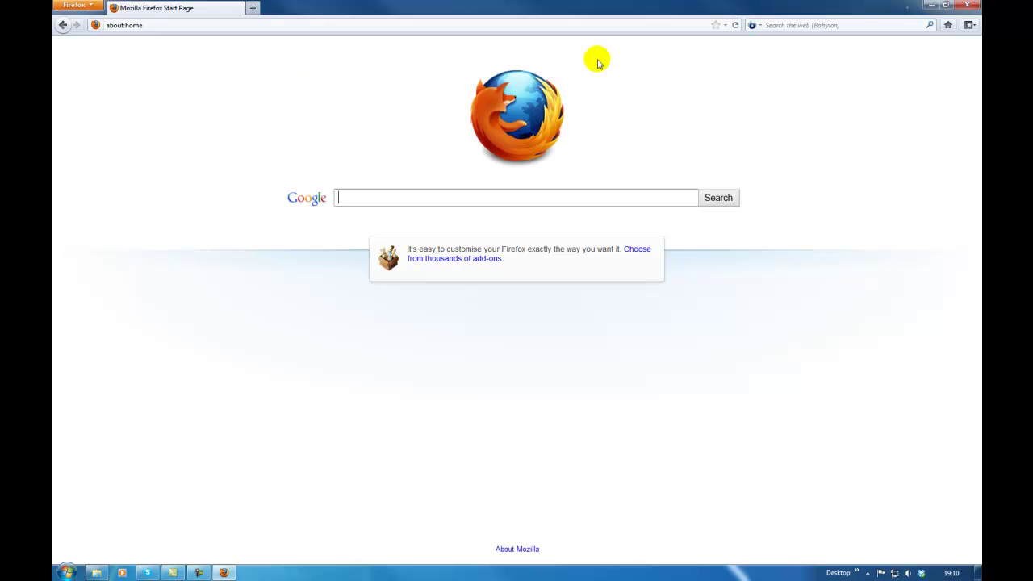
# Remove the "Search the web (Babylon)" engine from the browser's search engine list and confirm the change
pyautogui.click(753, 25)
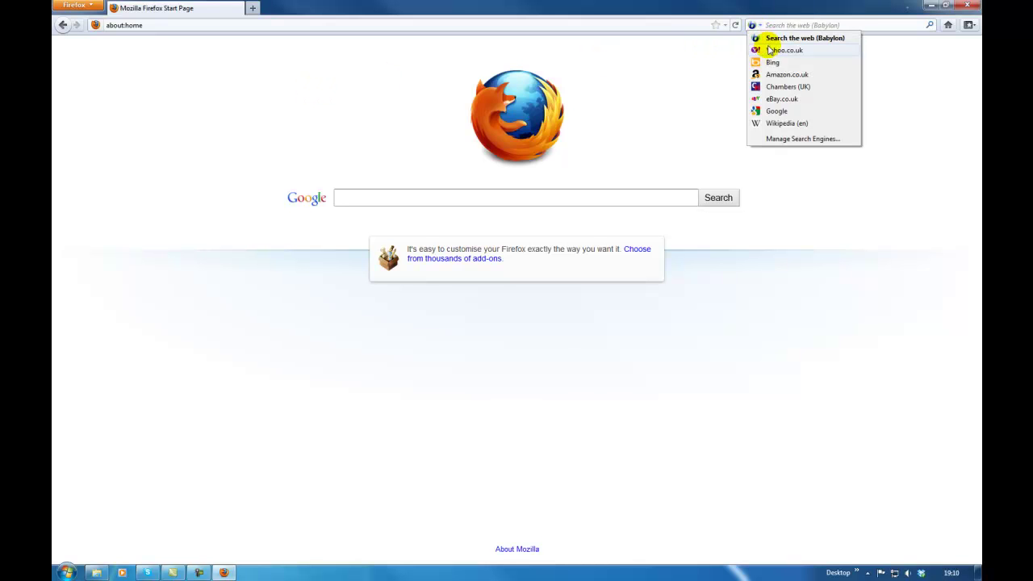
pyautogui.click(784, 138)
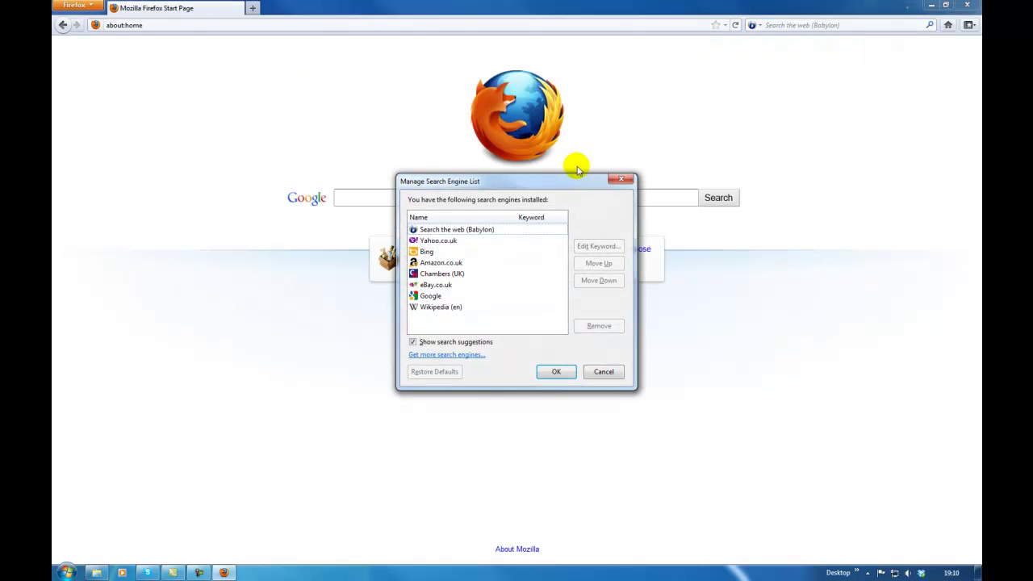
pyautogui.click(466, 230)
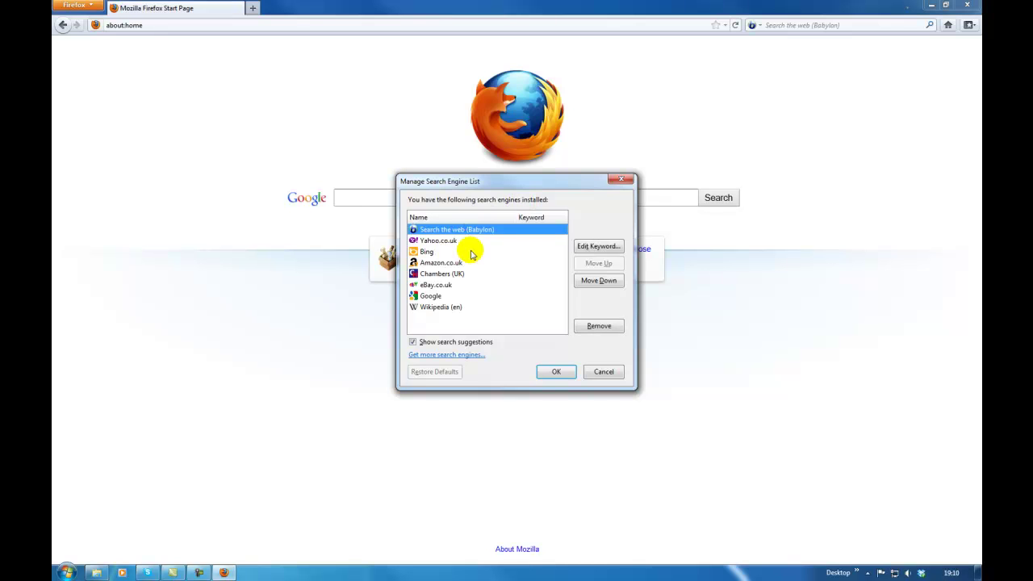
pyautogui.click(597, 325)
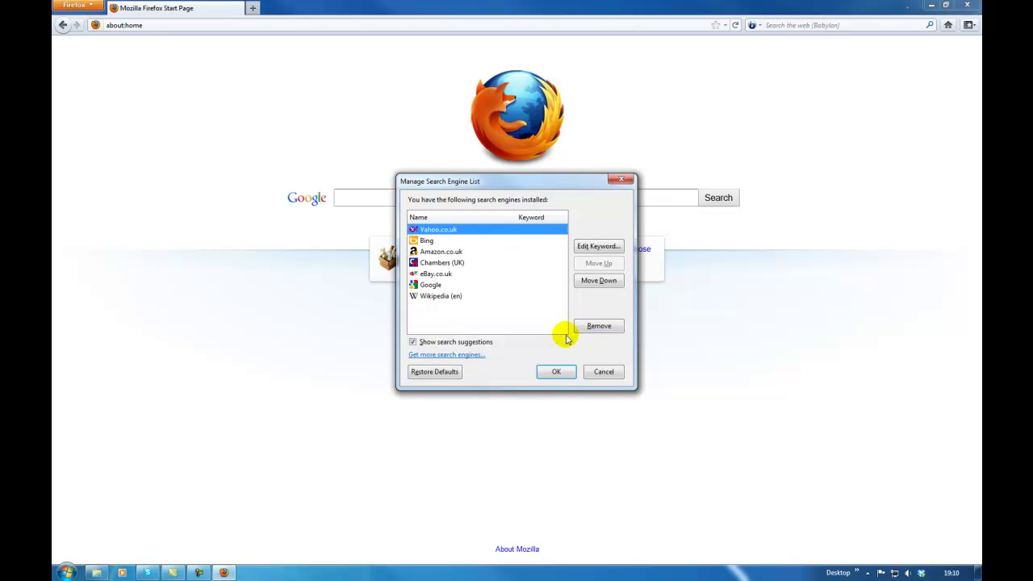
pyautogui.click(555, 370)
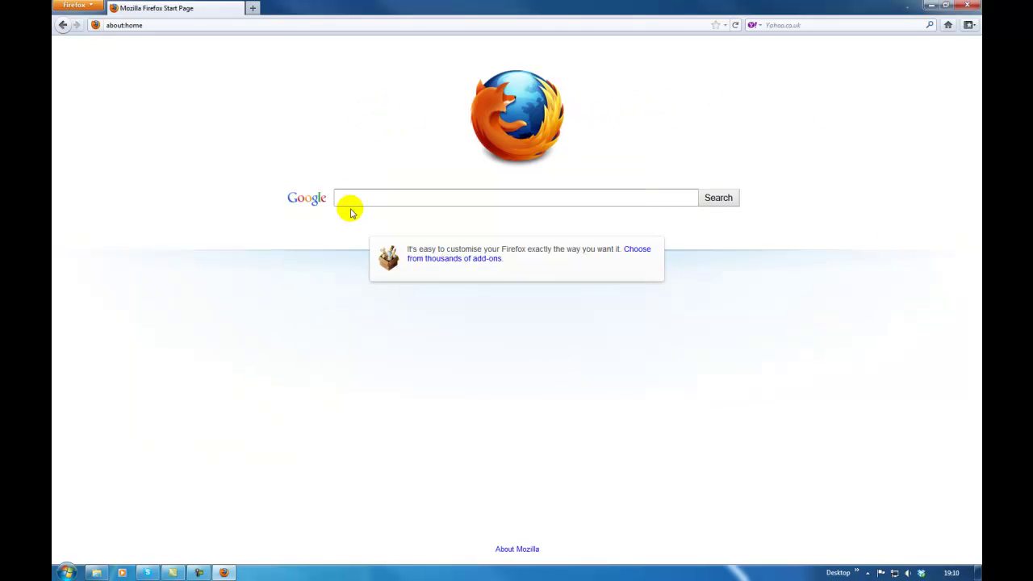
# Run a Google search for "games" from the Firefox start page
pyautogui.write('ga')
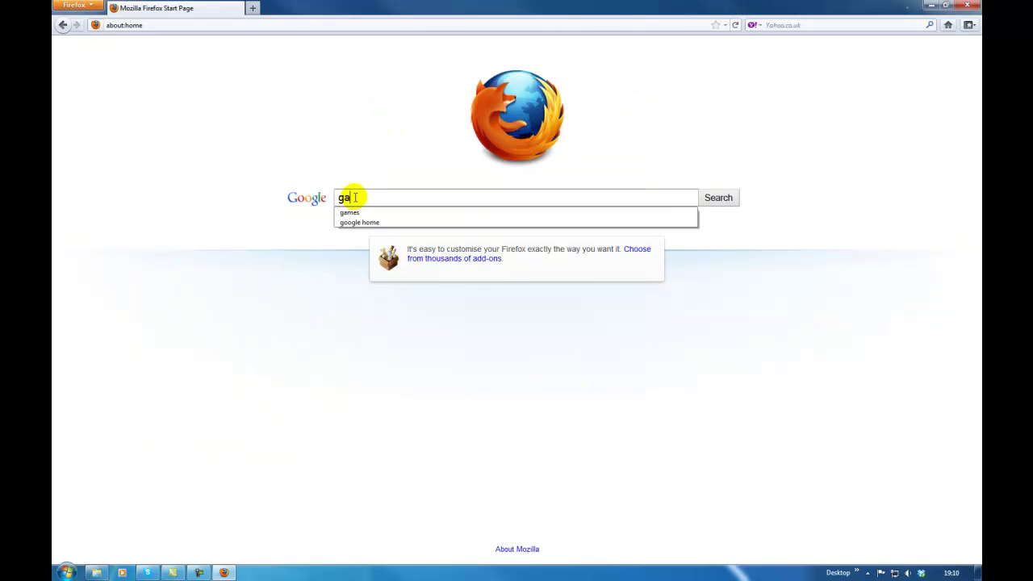
pyautogui.click(376, 213)
pyautogui.click(726, 202)
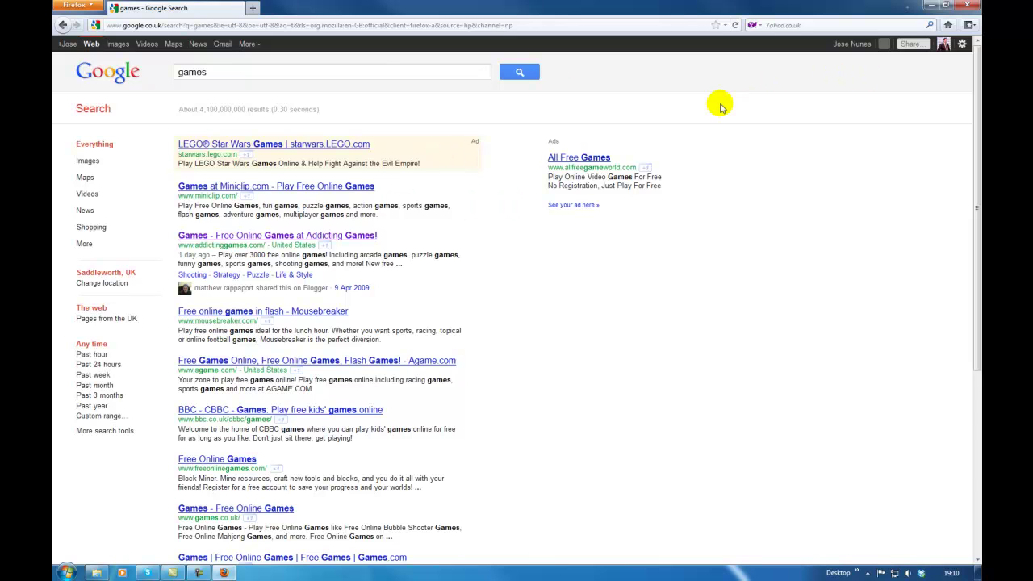
# Test a search for "Games" from the address bar to check which search engine it uses
pyautogui.click(159, 25)
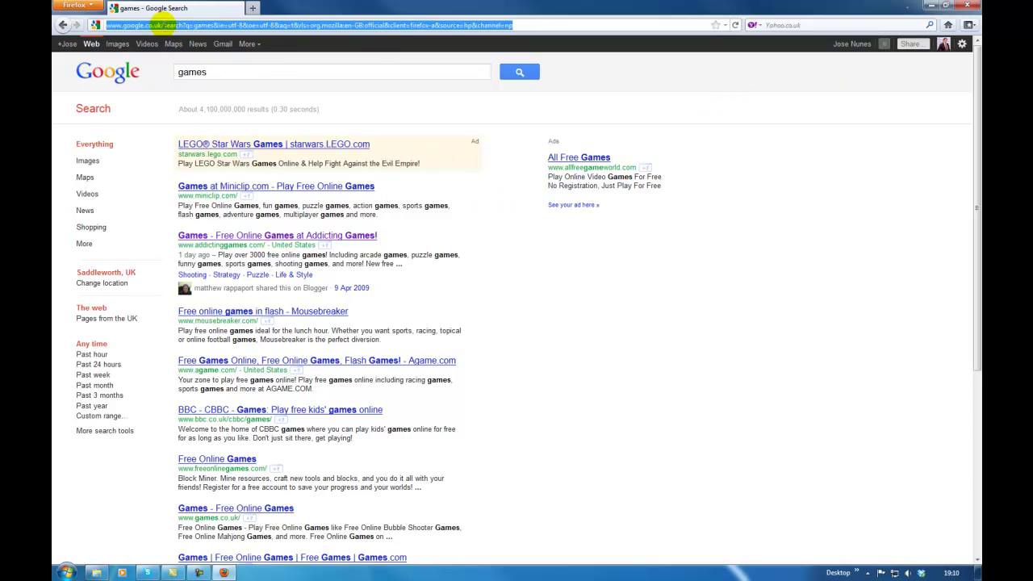
pyautogui.write('Game')
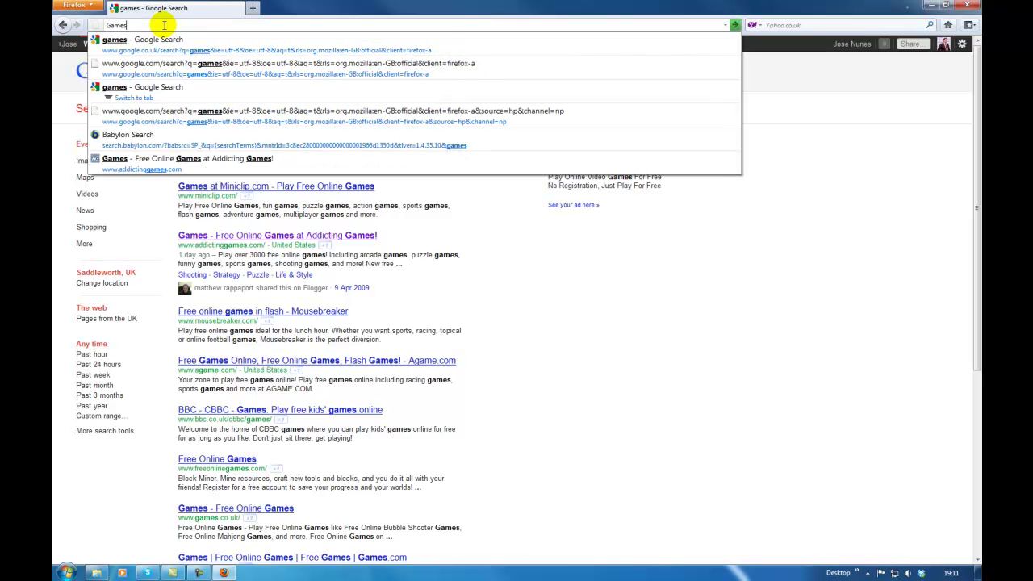
pyautogui.write('s')
pyautogui.press('Return')
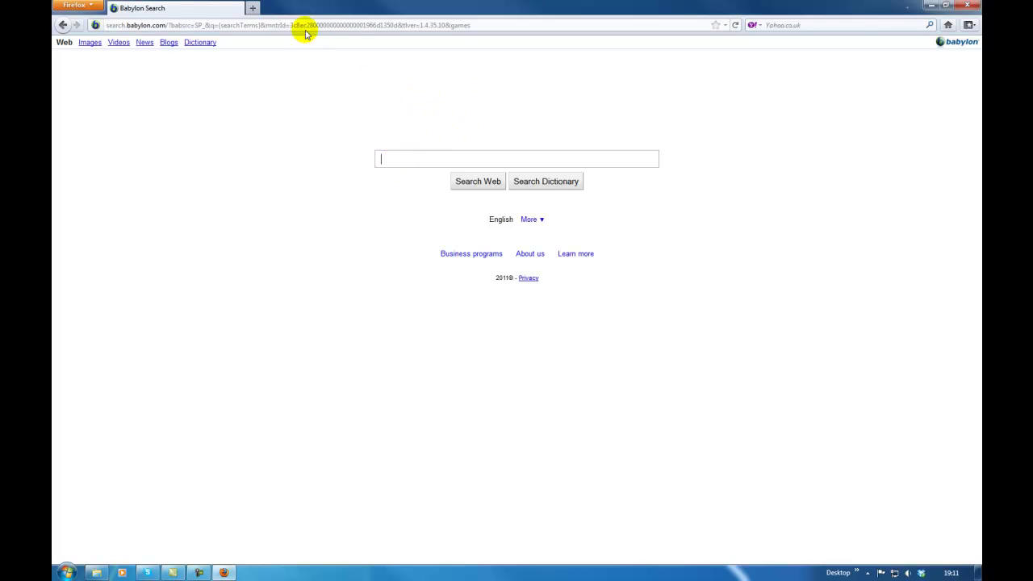
# Open a blank new tab, then return to the Babylon Search tab and load the browser's home page there
pyautogui.click(253, 8)
pyautogui.click(204, 14)
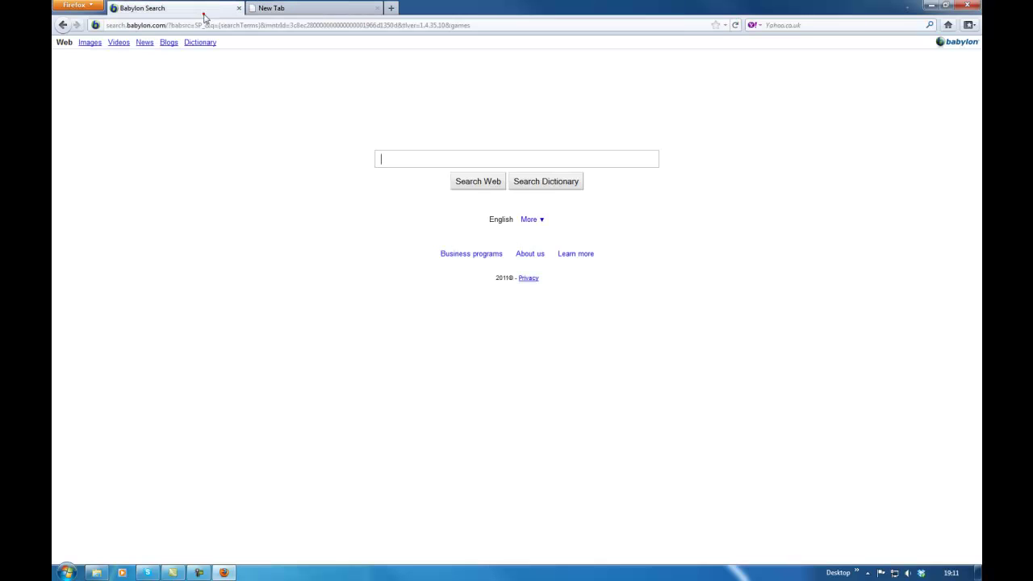
pyautogui.click(948, 25)
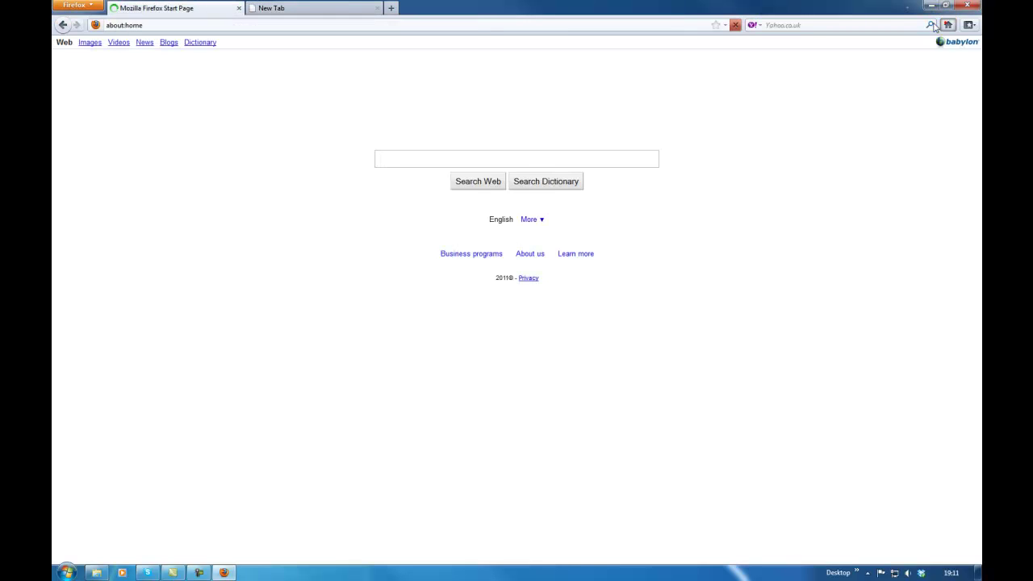
# Open YouTube through a Google search for "youtube" and go to the signed-in account's channel page
pyautogui.click(429, 197)
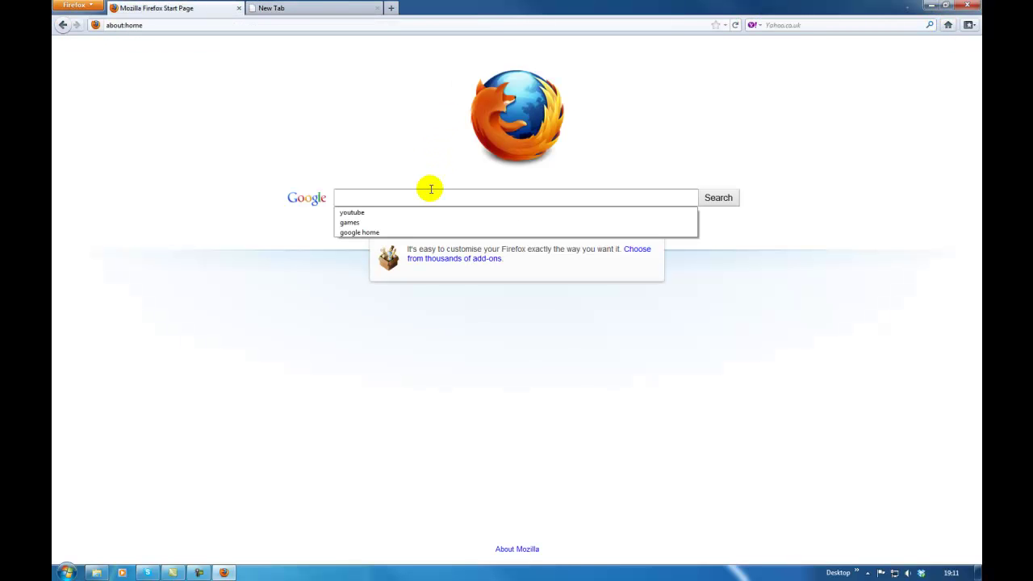
pyautogui.click(417, 210)
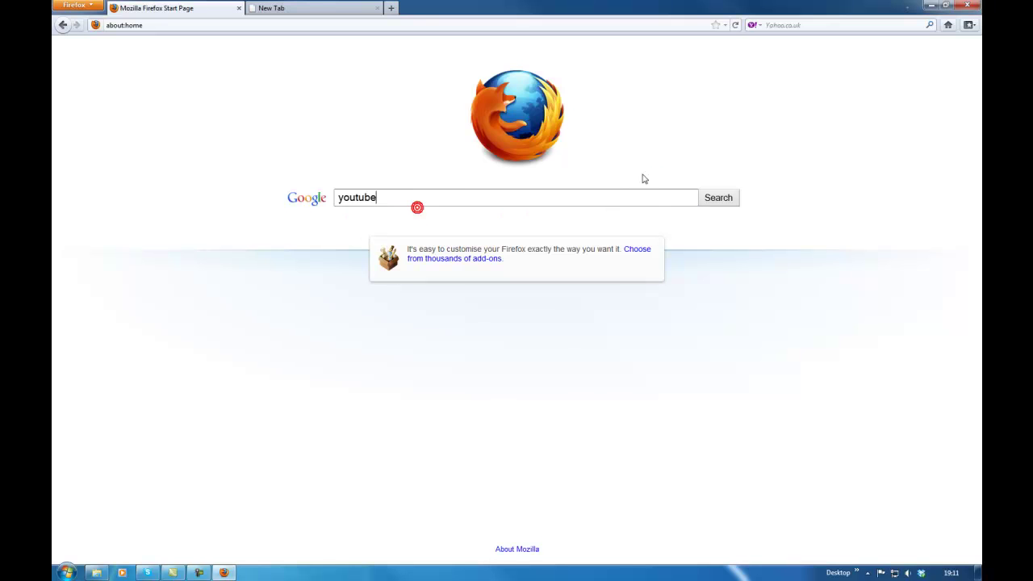
pyautogui.click(719, 200)
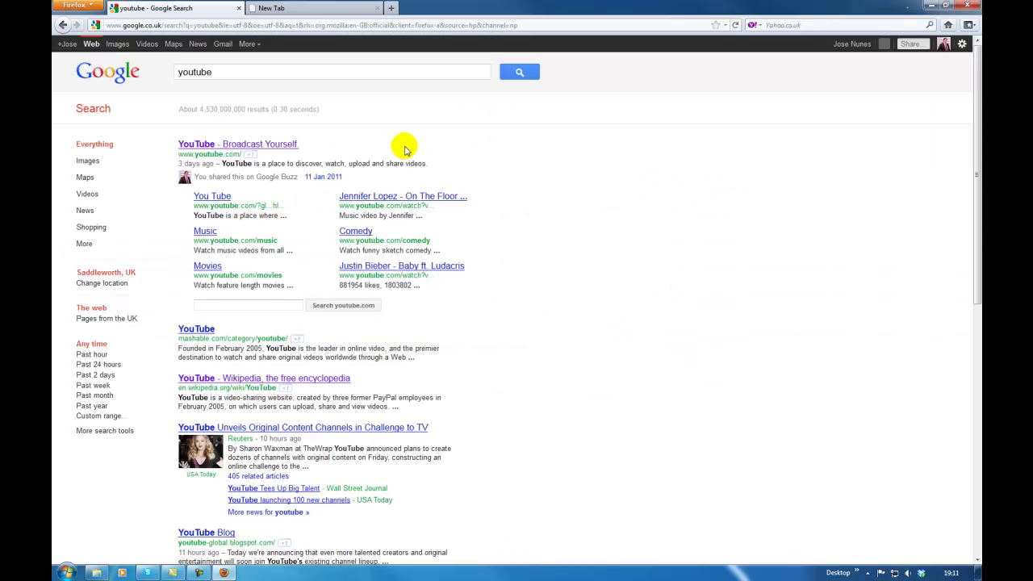
pyautogui.click(243, 145)
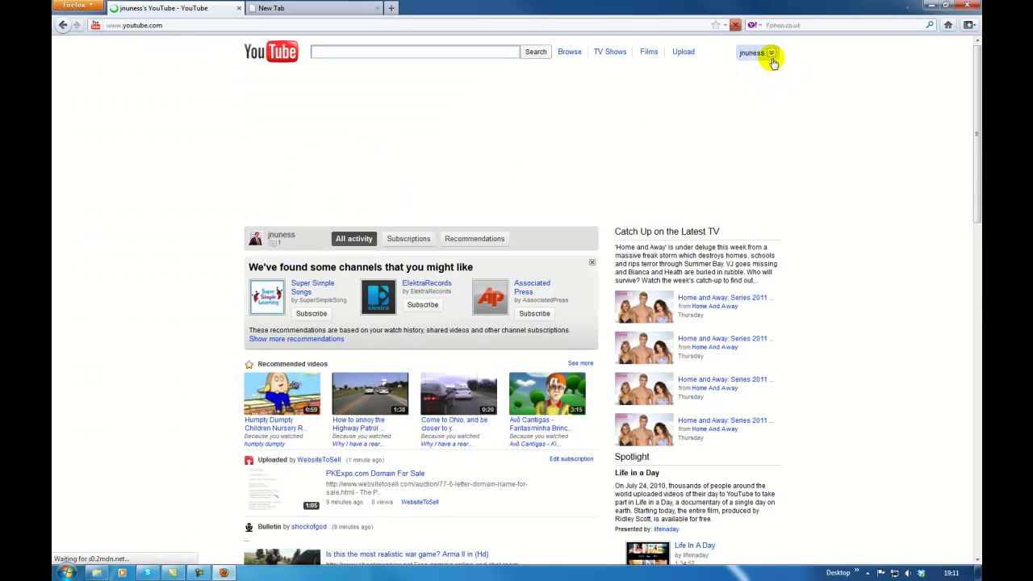
pyautogui.click(771, 54)
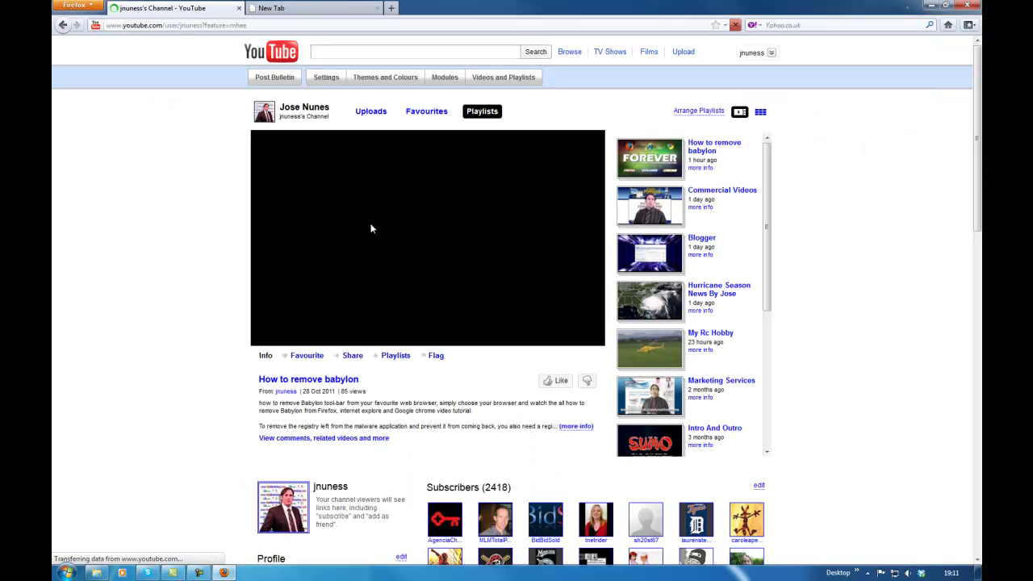
# Pause the "How to remove babylon" video playing on the channel page
pyautogui.scroll(-5, 358, 293)
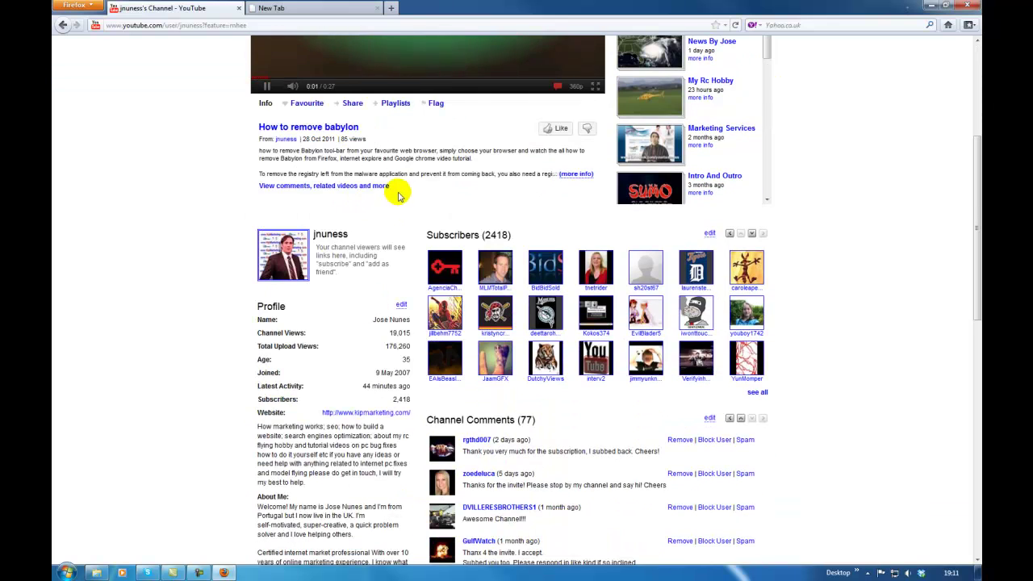
pyautogui.scroll(1, 363, 185)
pyautogui.click(267, 149)
pyautogui.scroll(3, 186, 168)
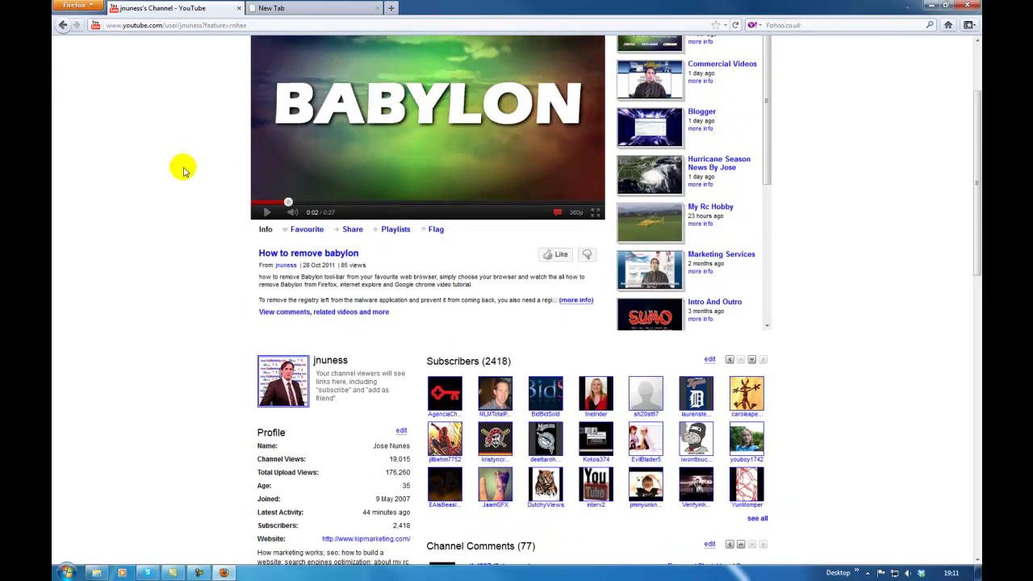
pyautogui.scroll(-1, 253, 205)
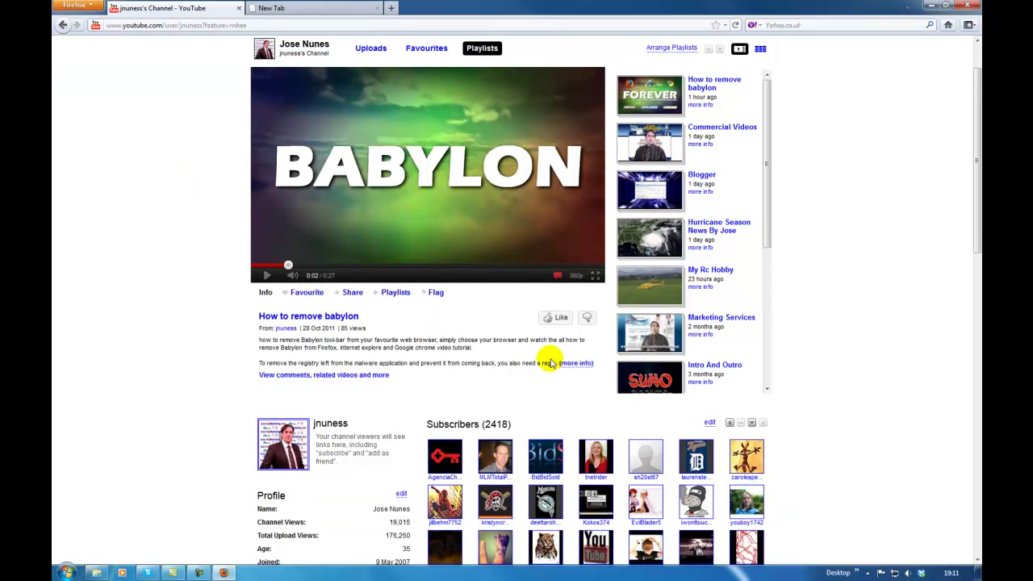
# Expand the "How to remove babylon" video's description and open the affiliate link in it
pyautogui.click(575, 364)
pyautogui.scroll(-1, 581, 316)
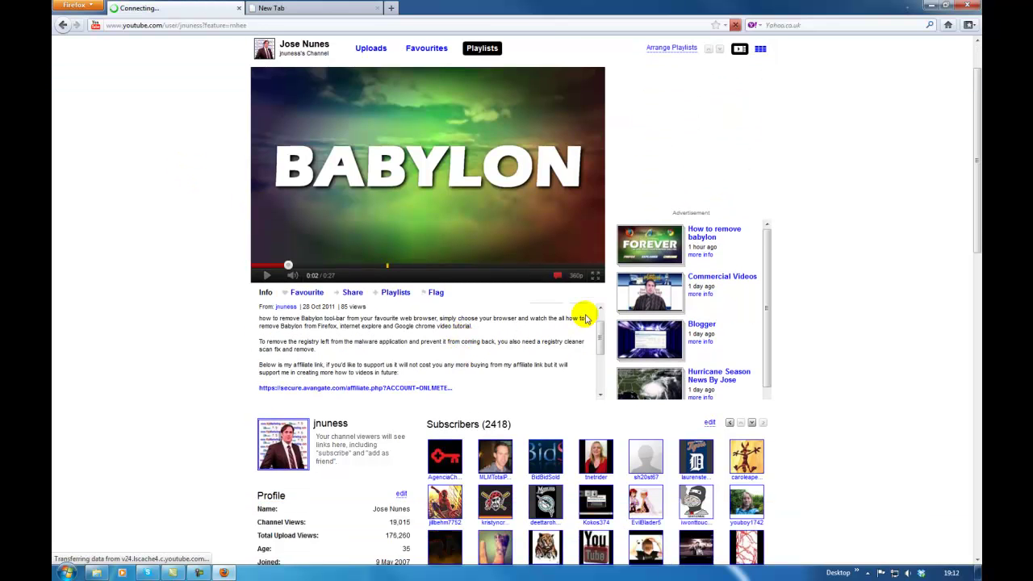
pyautogui.moveTo(599, 326)
pyautogui.mouseDown()
pyautogui.moveTo(601, 365)
pyautogui.moveTo(595, 341)
pyautogui.mouseUp()
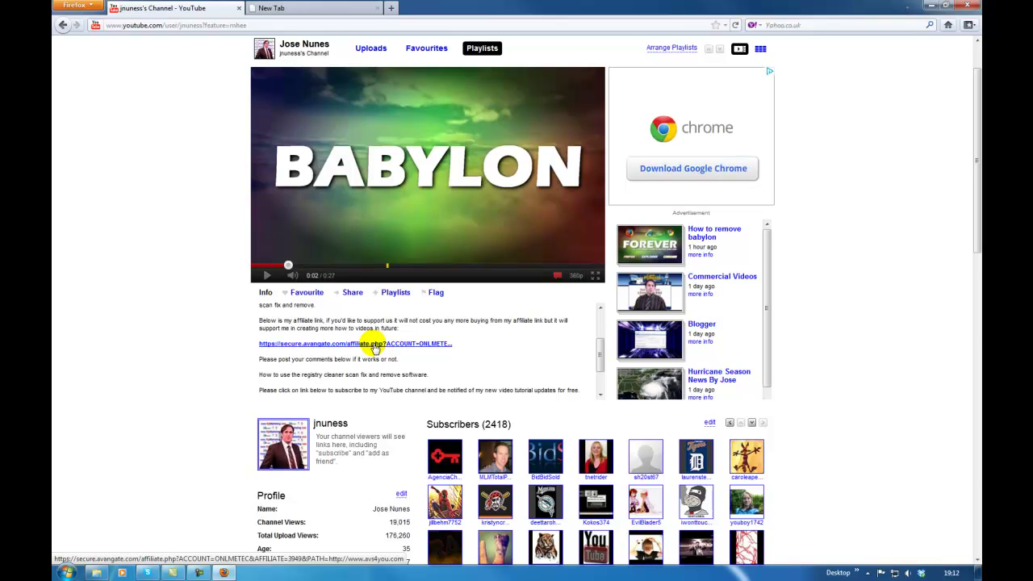
pyautogui.click(375, 345)
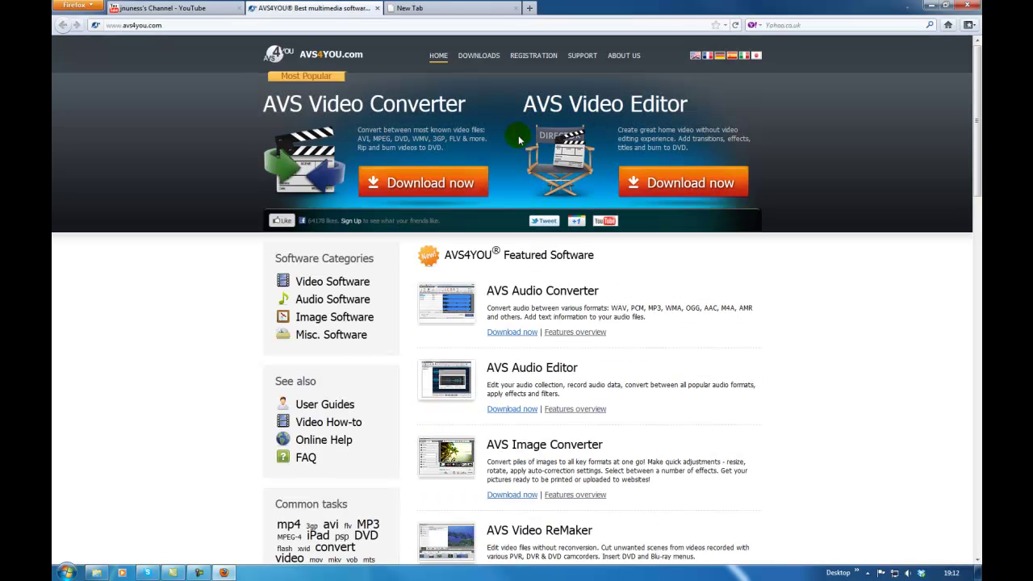
# Find AVS Registry Cleaner in the AVS4YOU software lists and review its product page
pyautogui.scroll(-4, 501, 151)
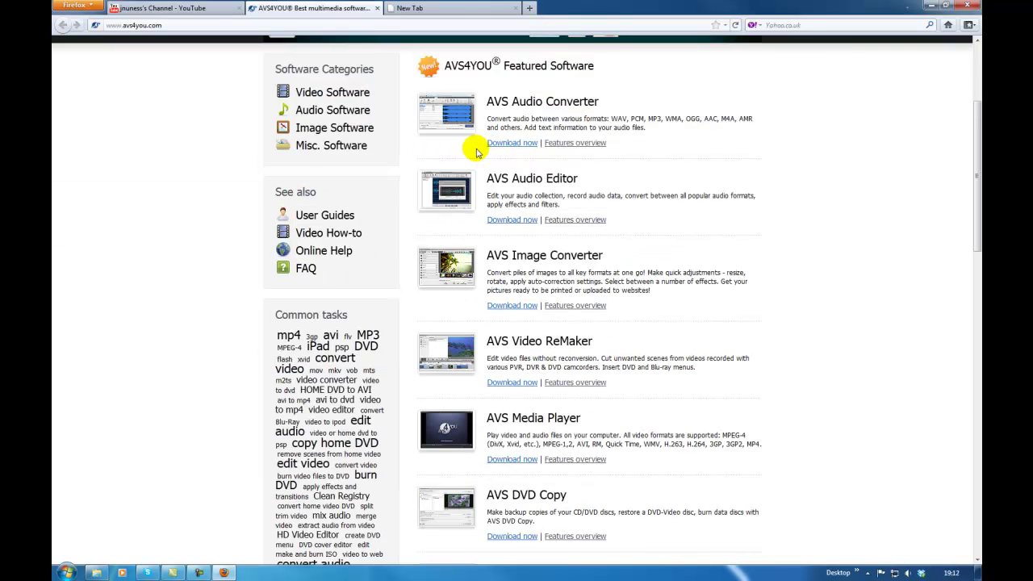
pyautogui.scroll(-8, 476, 153)
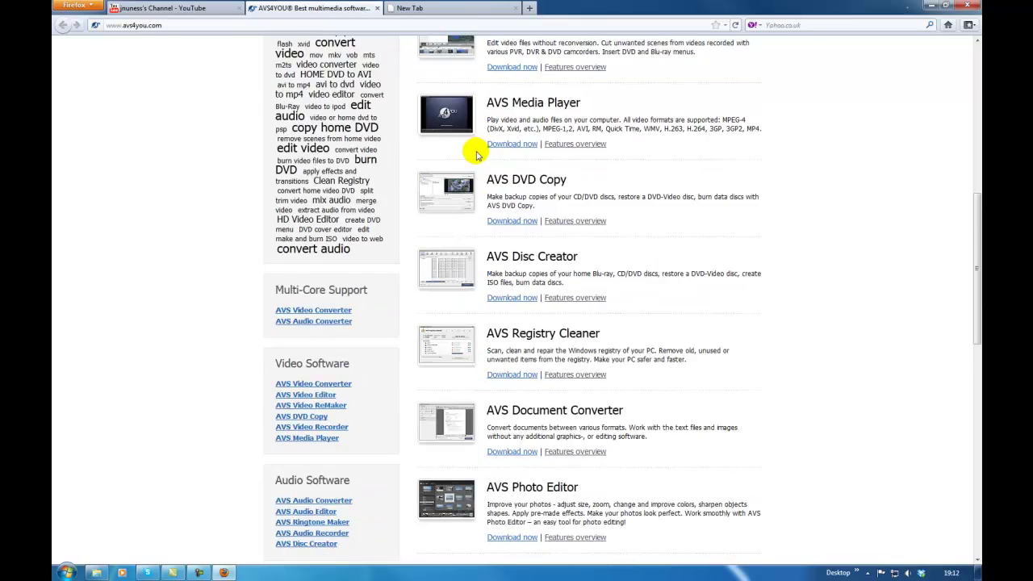
pyautogui.scroll(-8, 476, 153)
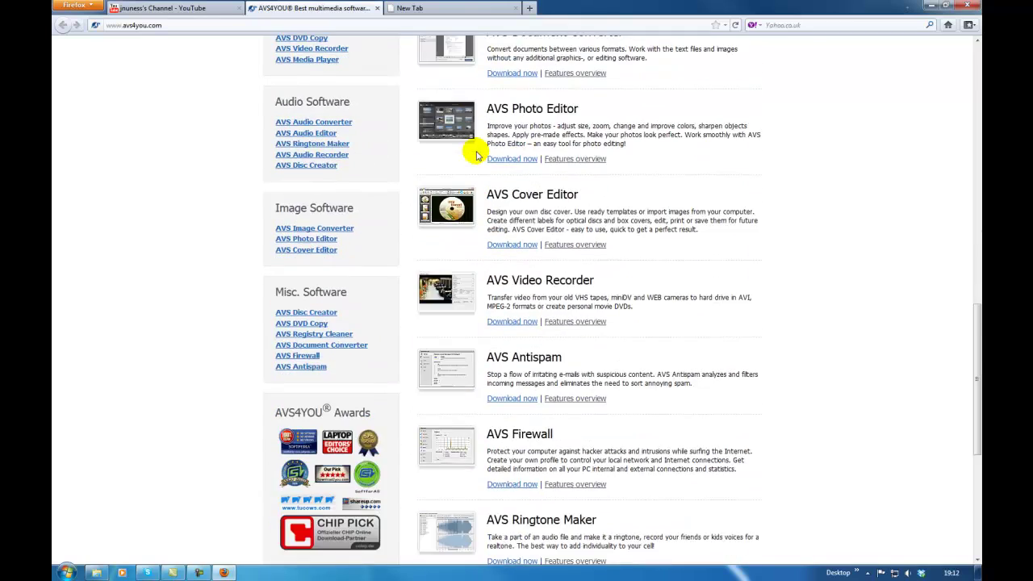
pyautogui.scroll(-5, 476, 153)
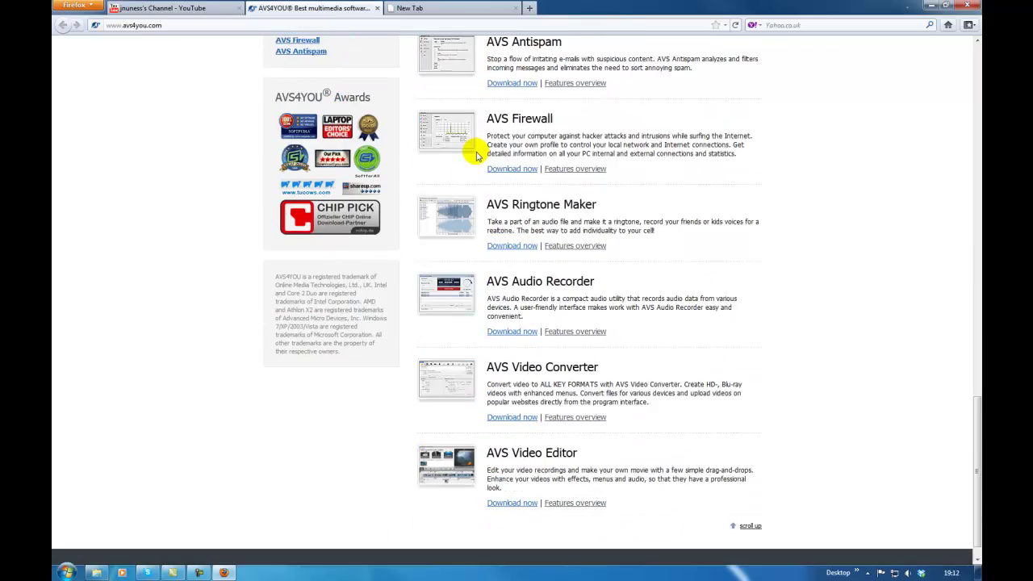
pyautogui.scroll(8, 452, 165)
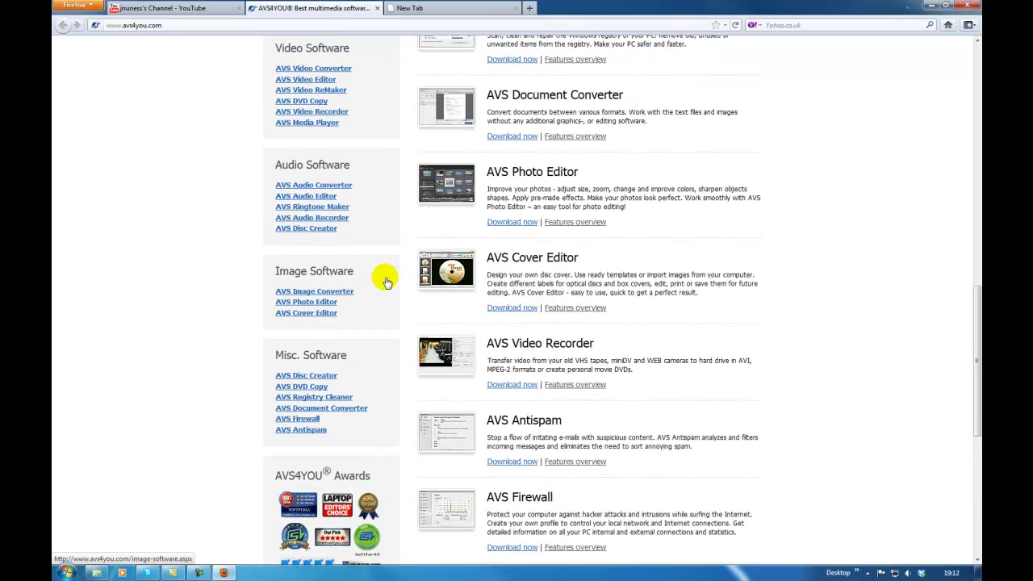
pyautogui.click(314, 398)
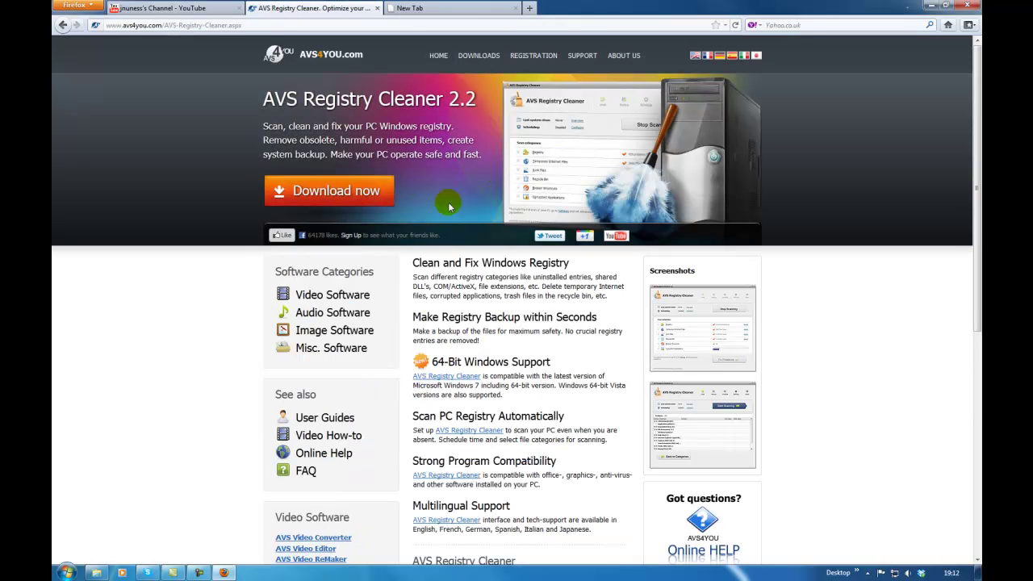
pyautogui.scroll(-3, 492, 178)
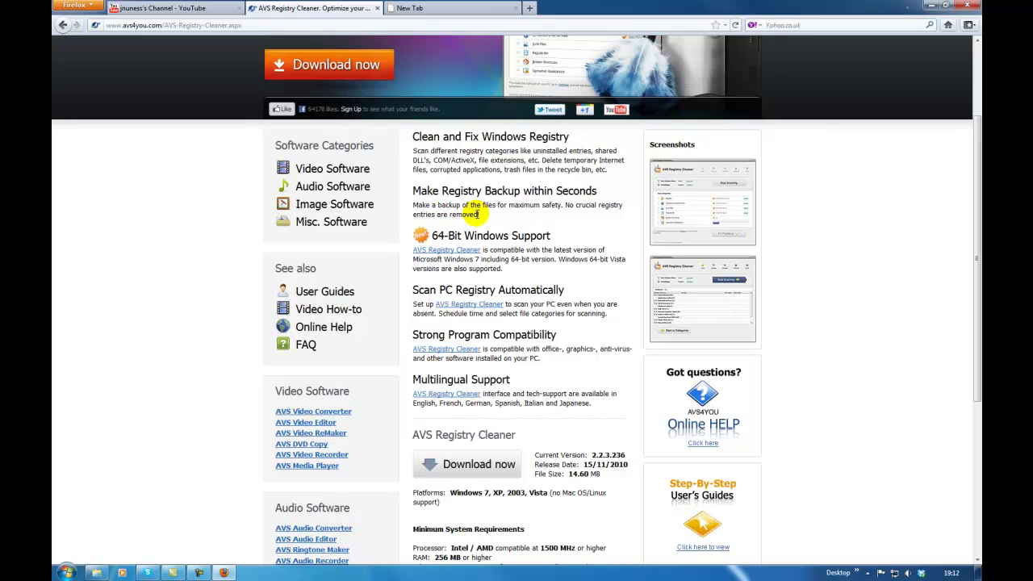
pyautogui.scroll(3, 394, 223)
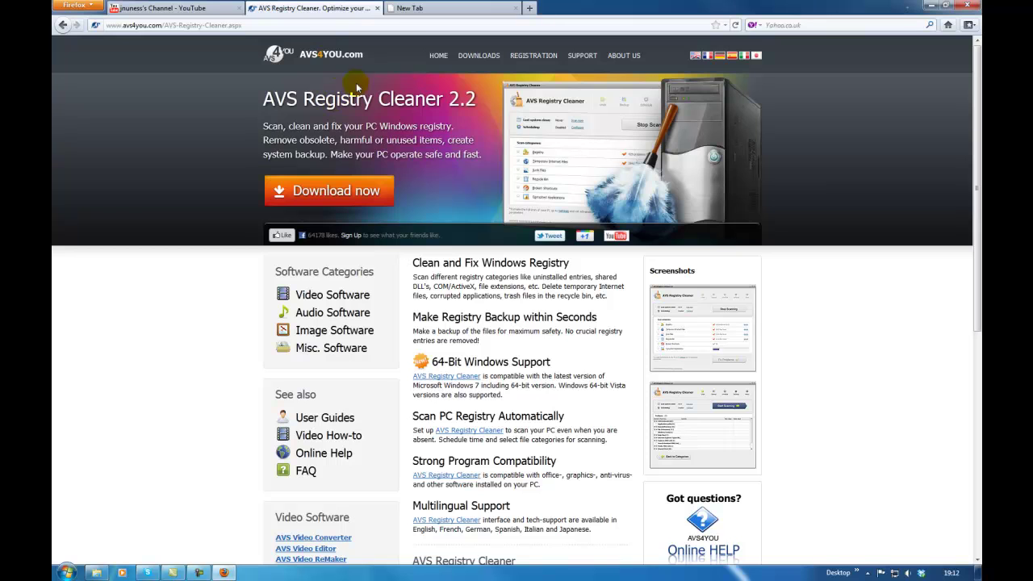
# Look through the full software list on the AVS4YOU home page and examine the subscription offers on its registration page
pyautogui.click(439, 56)
pyautogui.scroll(-3, 488, 246)
pyautogui.scroll(-20, 488, 246)
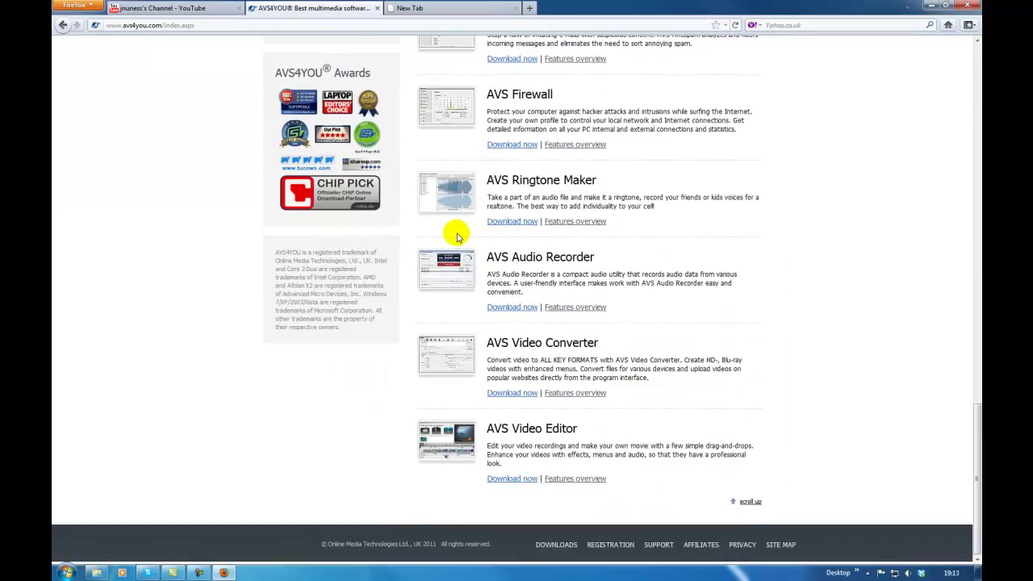
pyautogui.scroll(20, 456, 236)
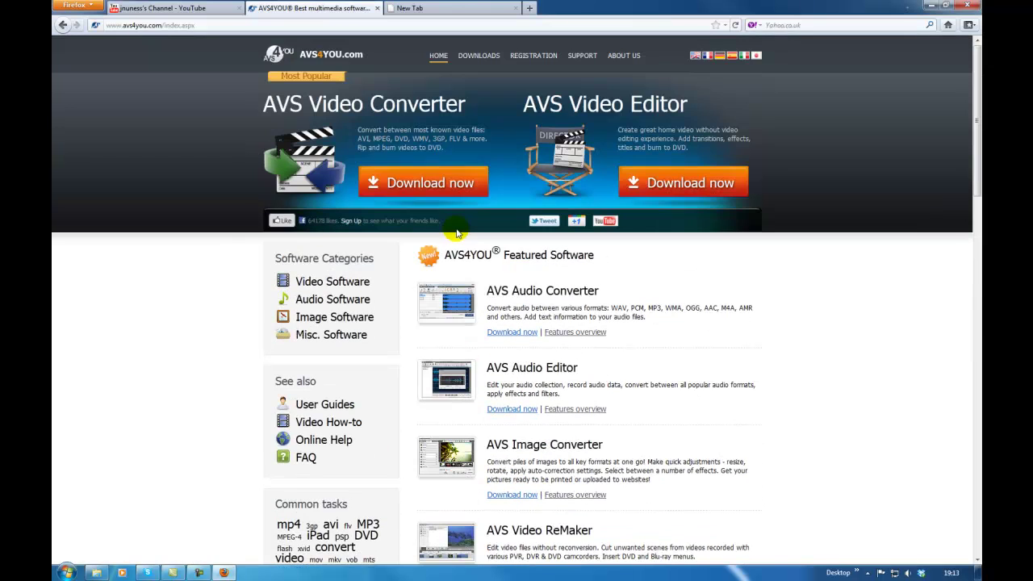
pyautogui.click(537, 57)
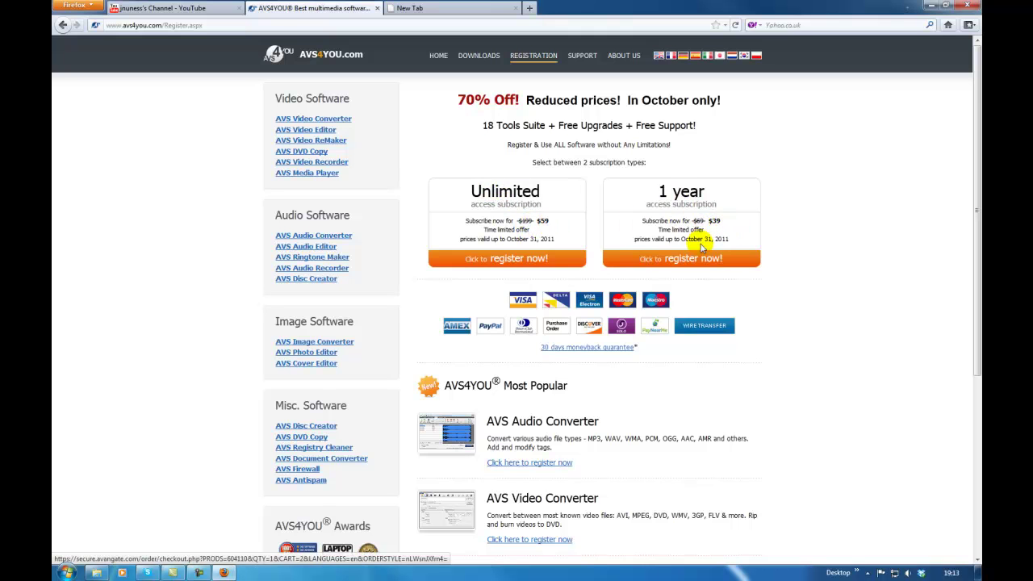
pyautogui.scroll(-2, 334, 138)
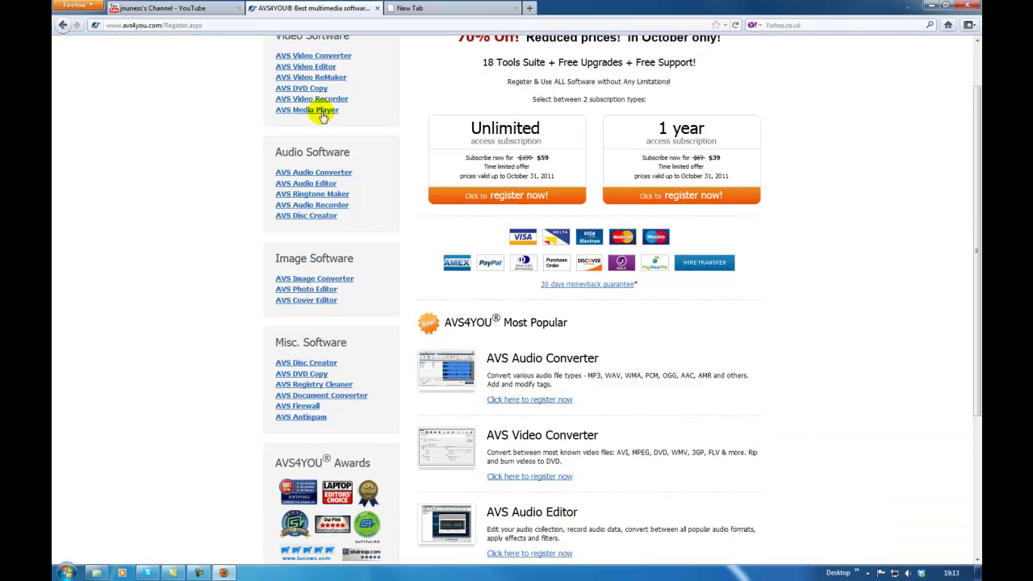
pyautogui.scroll(-2, 334, 161)
pyautogui.scroll(4, 371, 149)
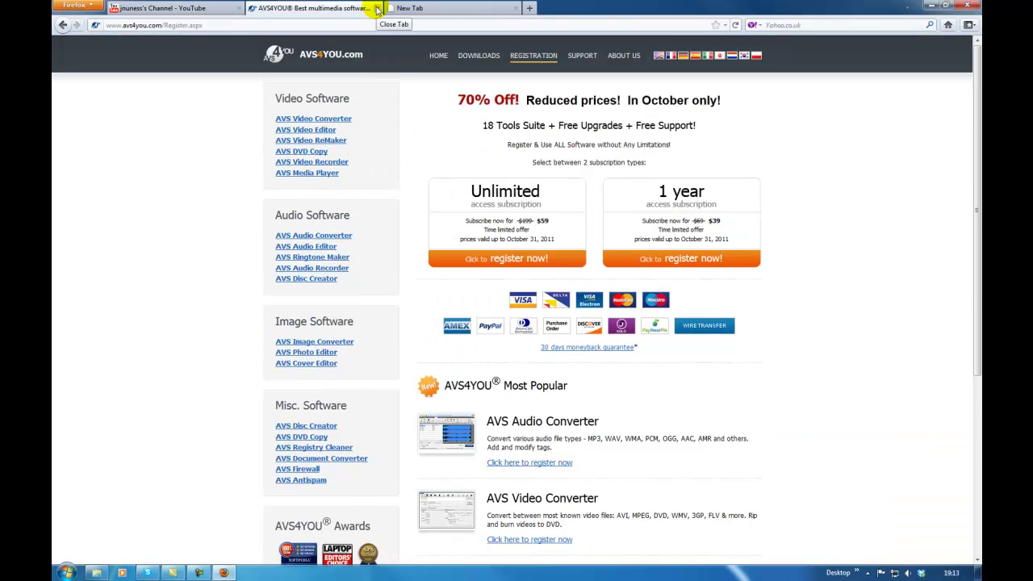
# Look through every category of the browser Options, from General to Advanced, and close them without saving
pyautogui.click(89, 4)
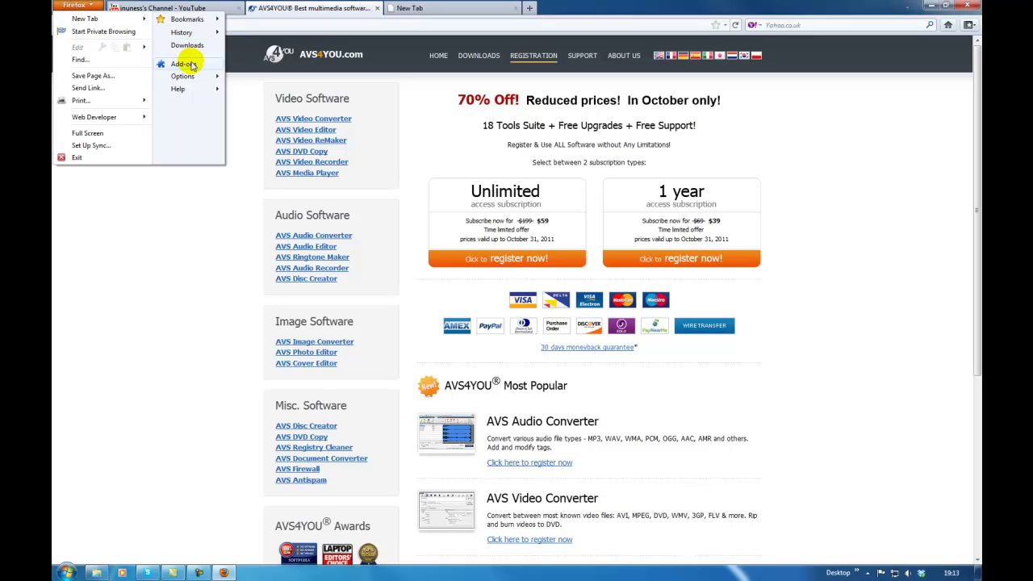
pyautogui.moveTo(196, 78)
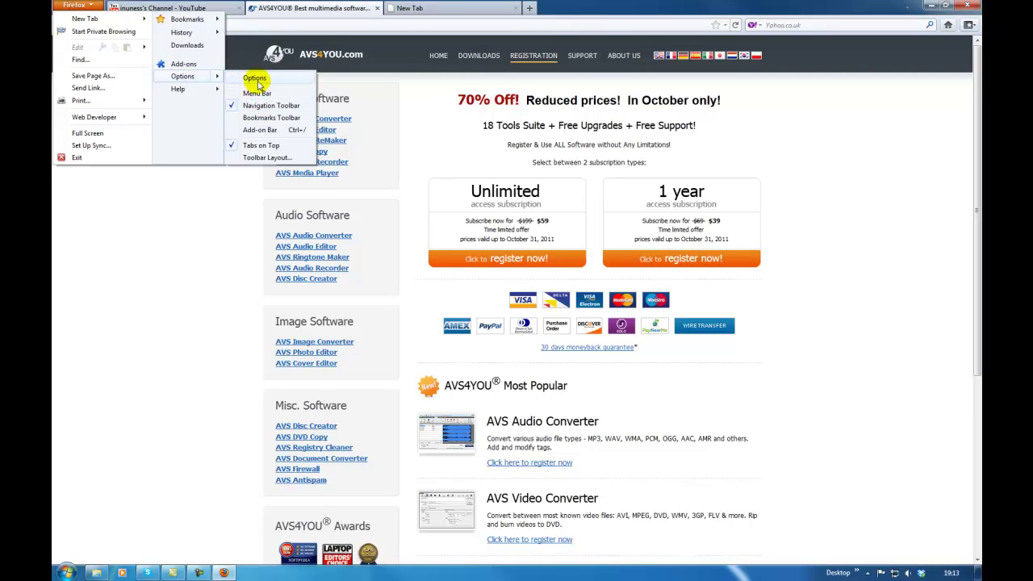
pyautogui.click(254, 78)
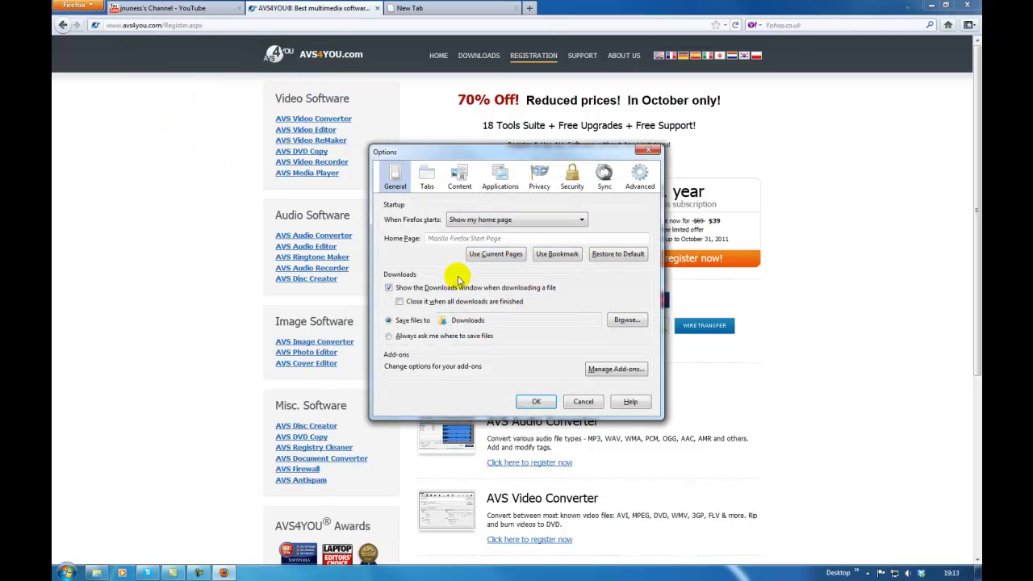
pyautogui.click(427, 180)
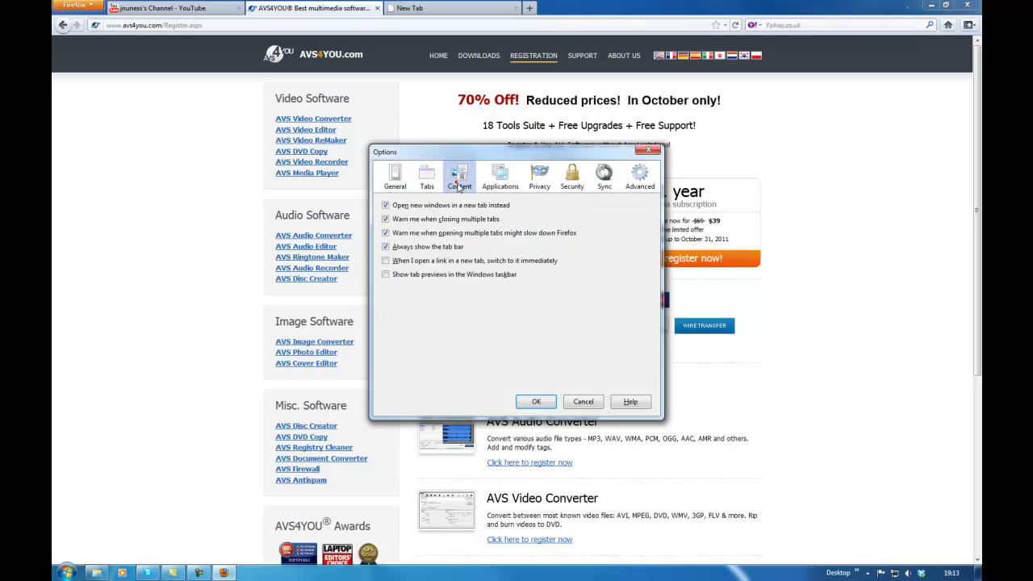
pyautogui.click(459, 177)
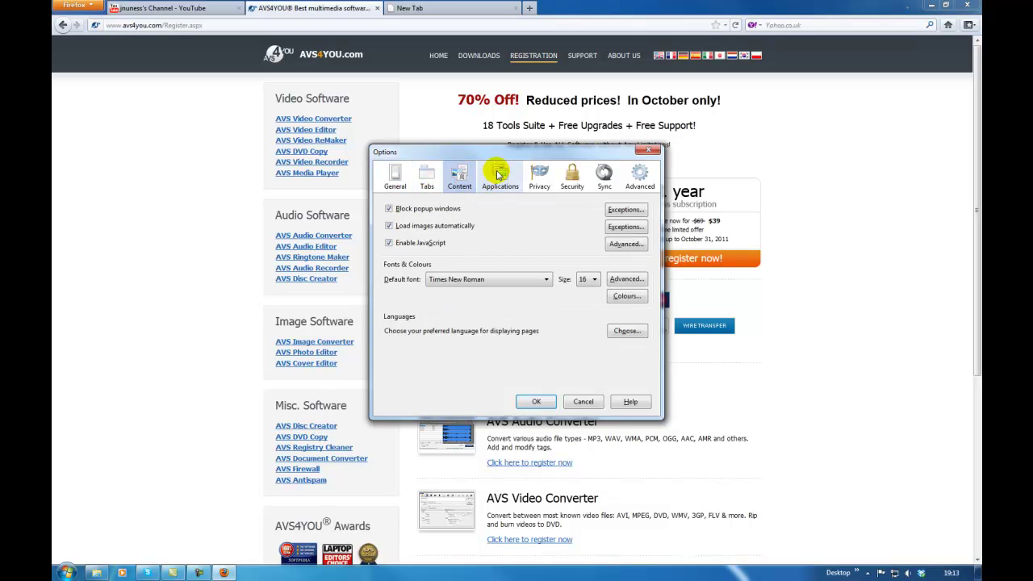
pyautogui.click(499, 176)
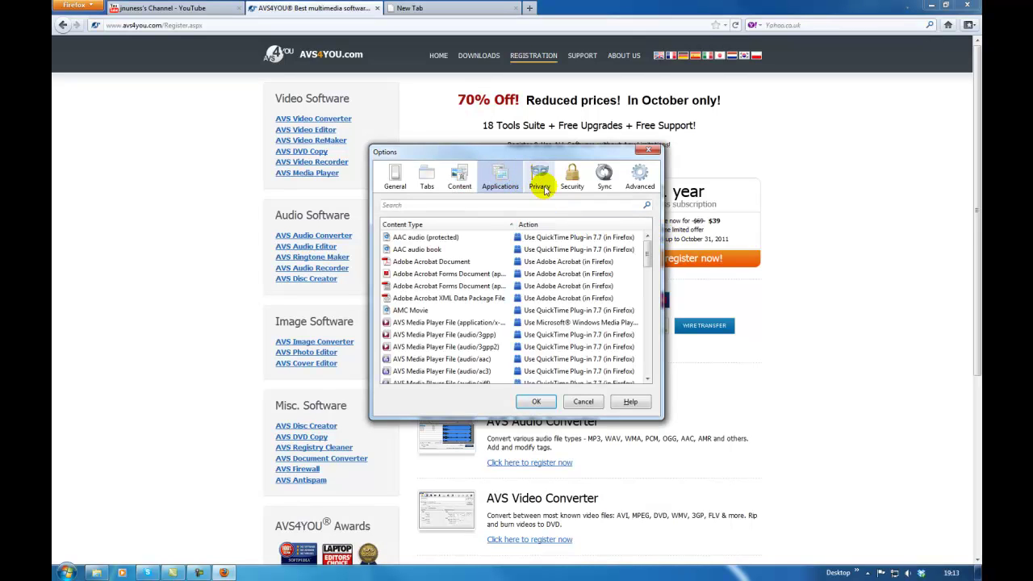
pyautogui.click(539, 182)
pyautogui.click(569, 183)
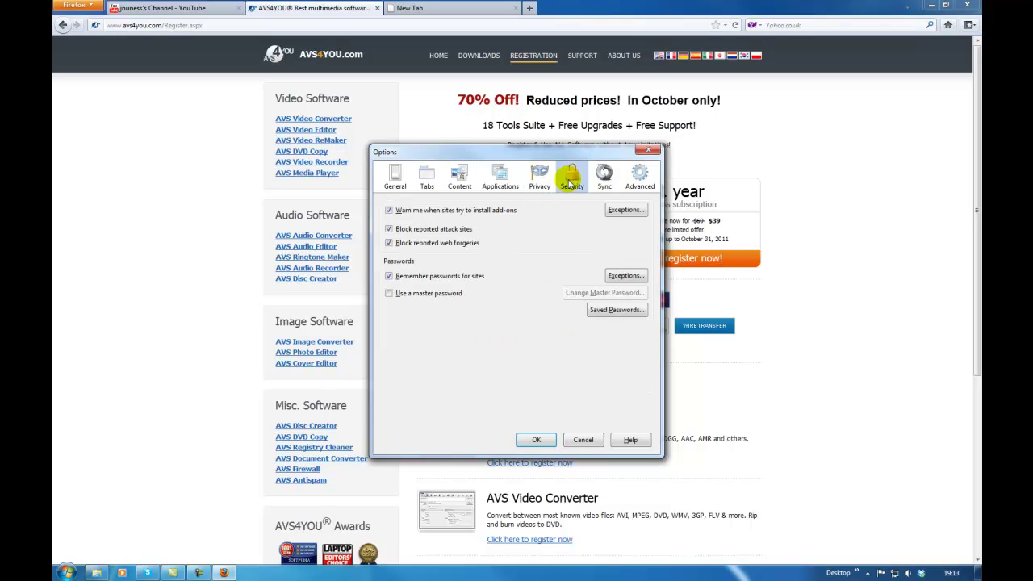
pyautogui.click(603, 183)
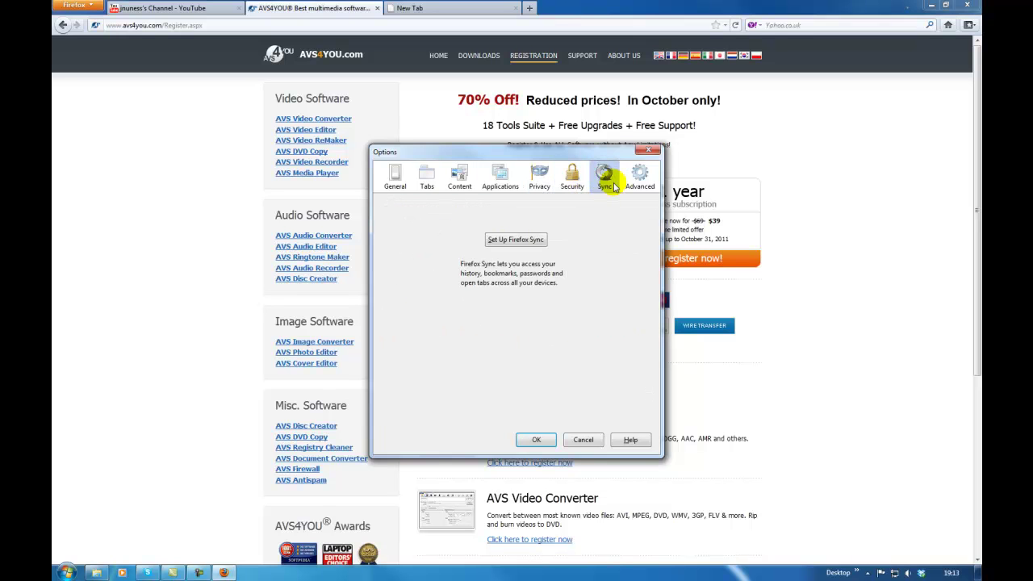
pyautogui.click(639, 176)
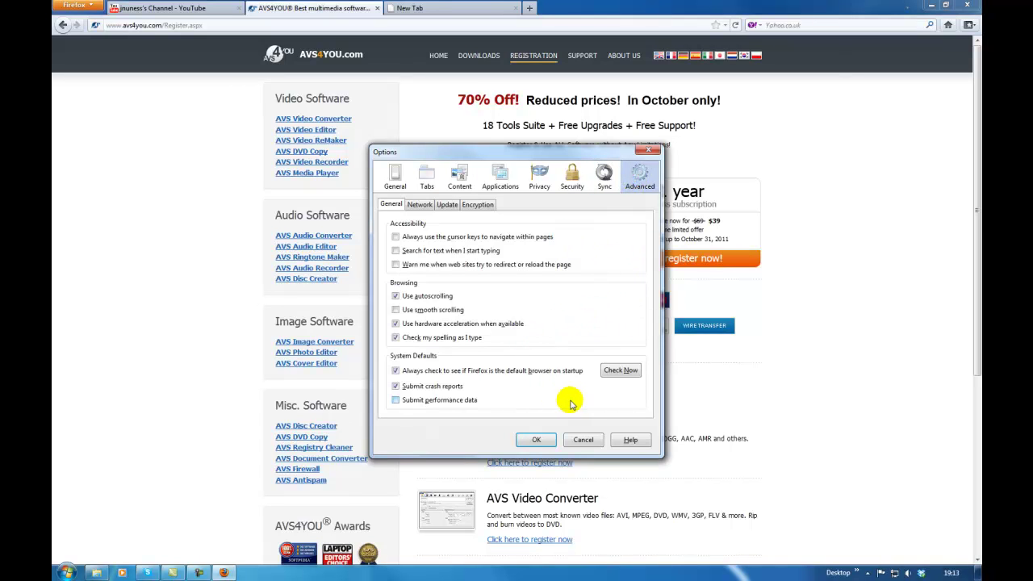
pyautogui.click(583, 440)
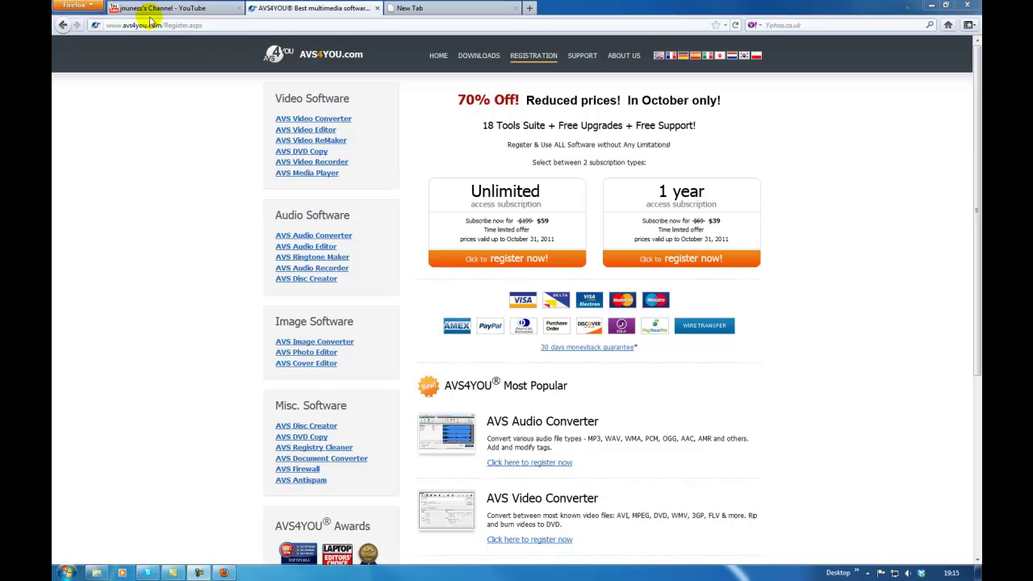
pyautogui.click(89, 6)
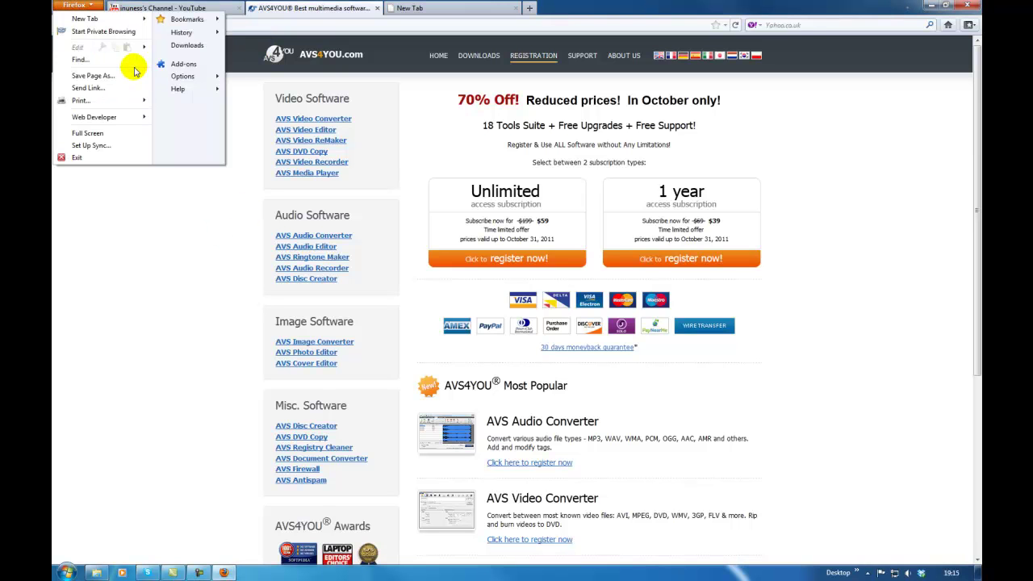
pyautogui.moveTo(211, 78)
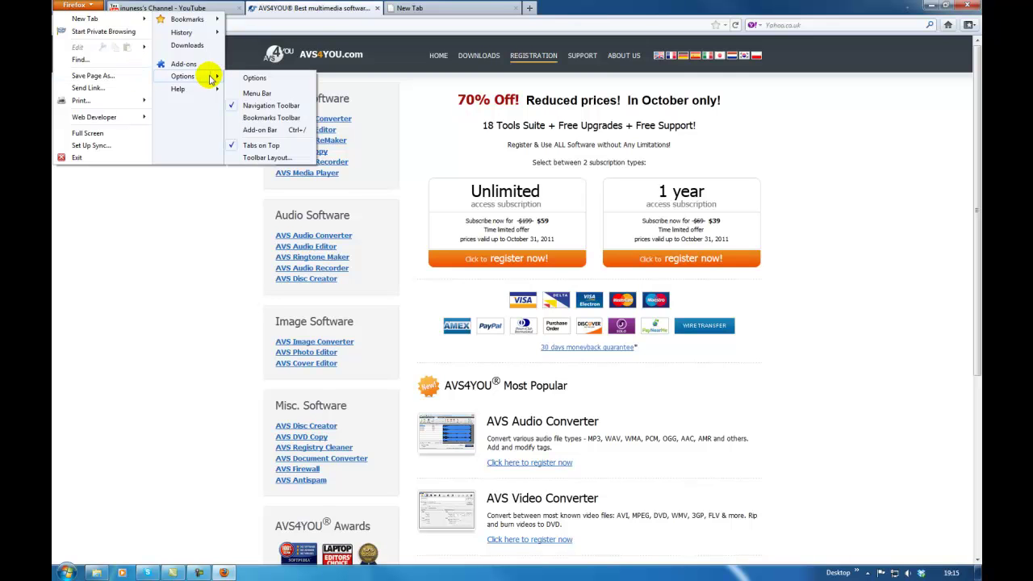
pyautogui.click(250, 78)
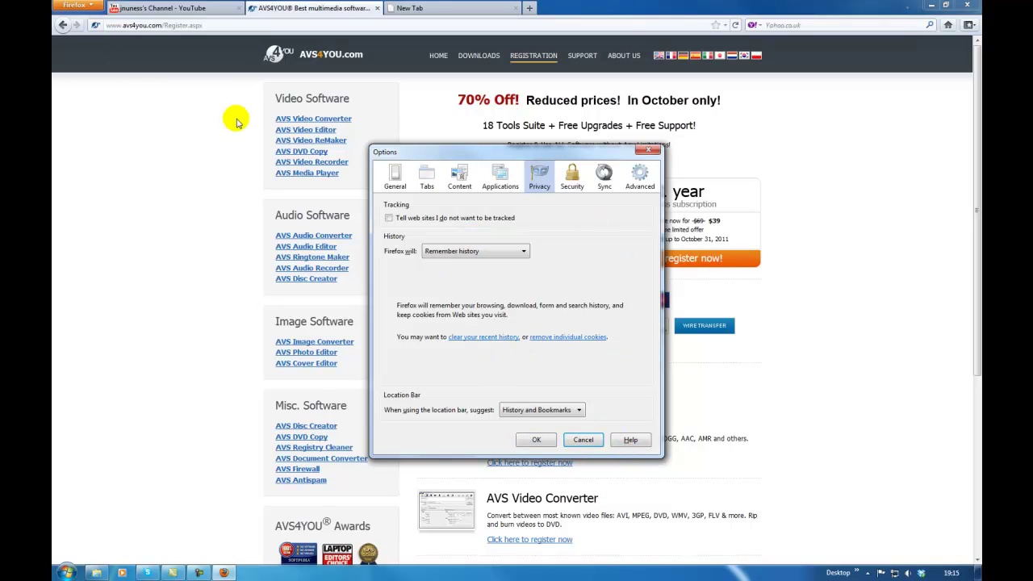
pyautogui.click(584, 439)
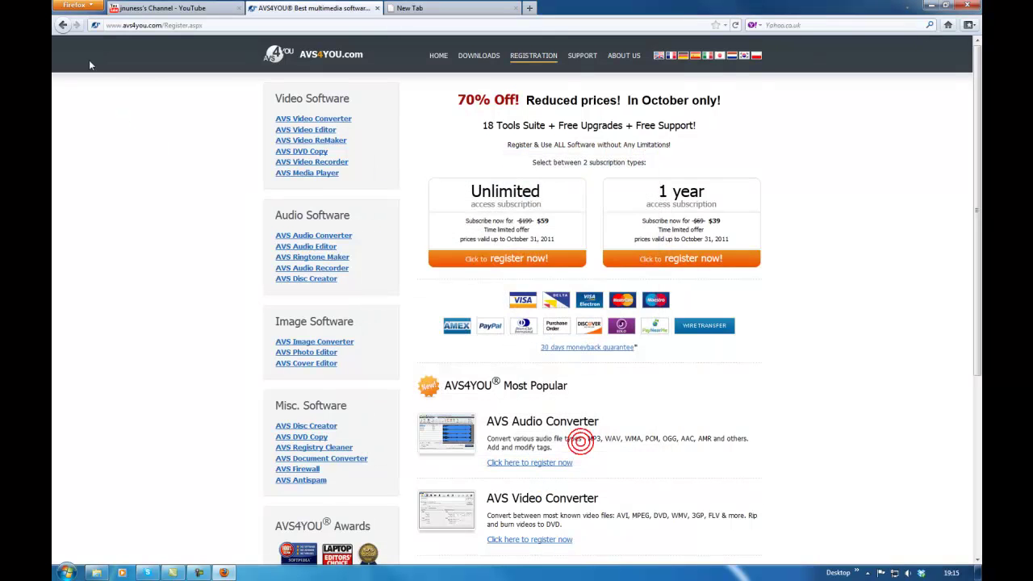
# Remove the babylon.com cookies through the browser's Privacy options and accept the options
pyautogui.click(88, 8)
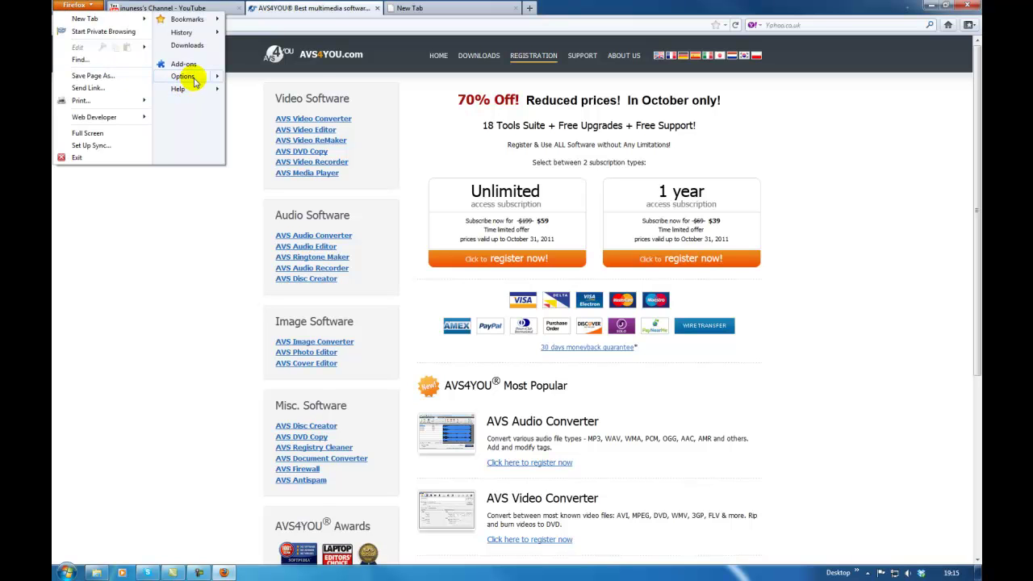
pyautogui.moveTo(194, 83)
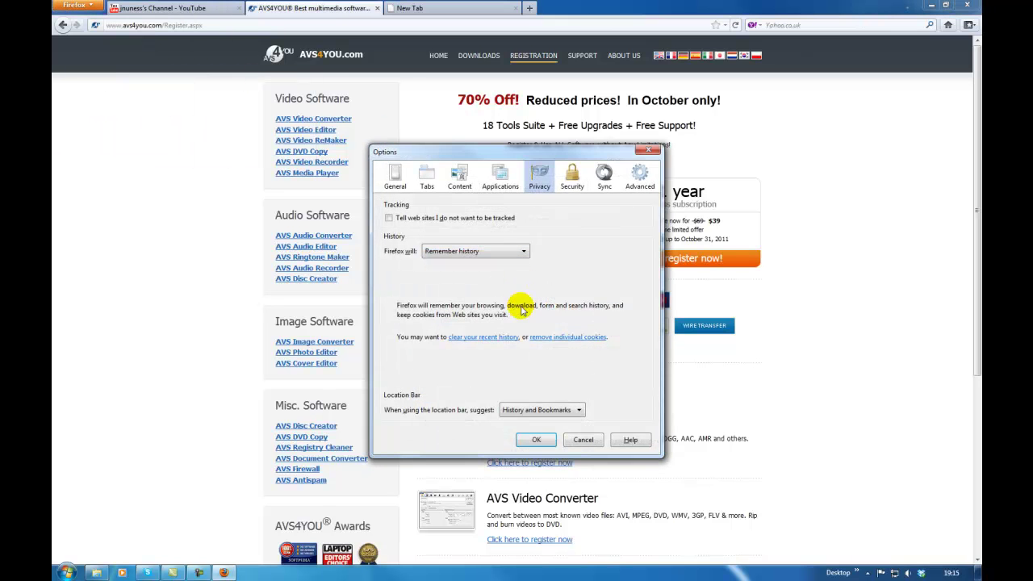
pyautogui.click(561, 339)
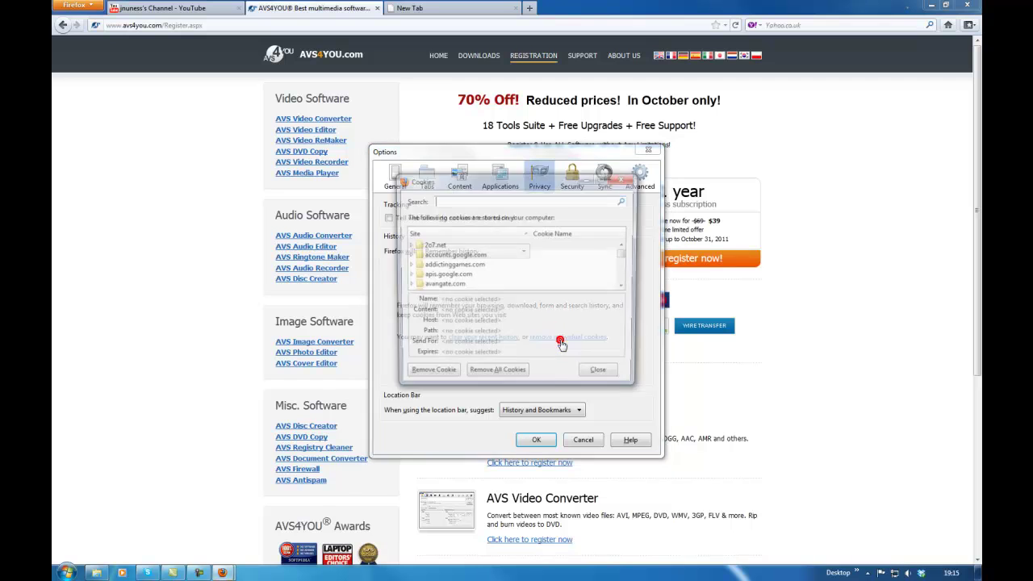
pyautogui.click(624, 255)
pyautogui.moveTo(624, 255); pyautogui.dragTo(625, 259)
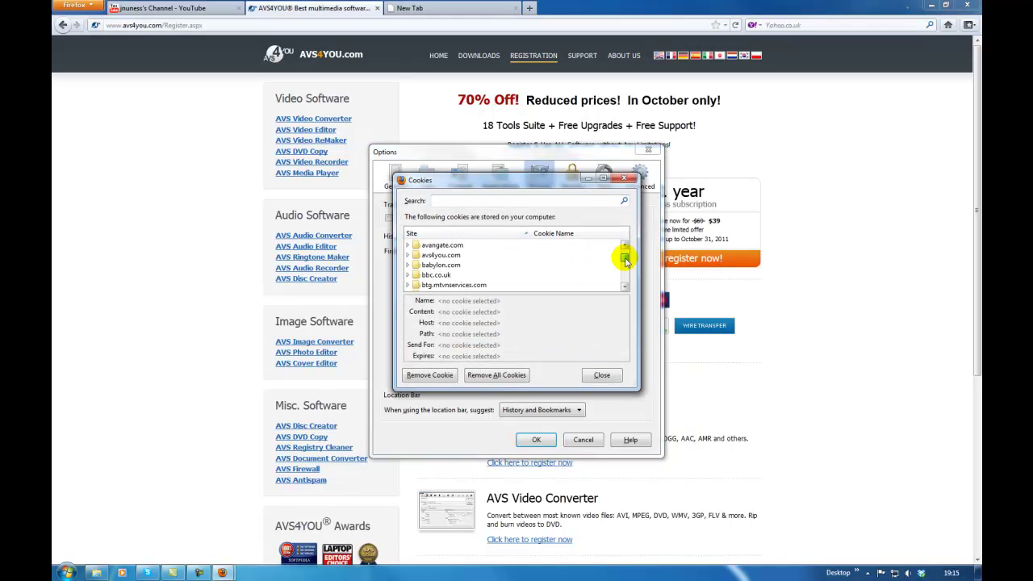
pyautogui.click(444, 266)
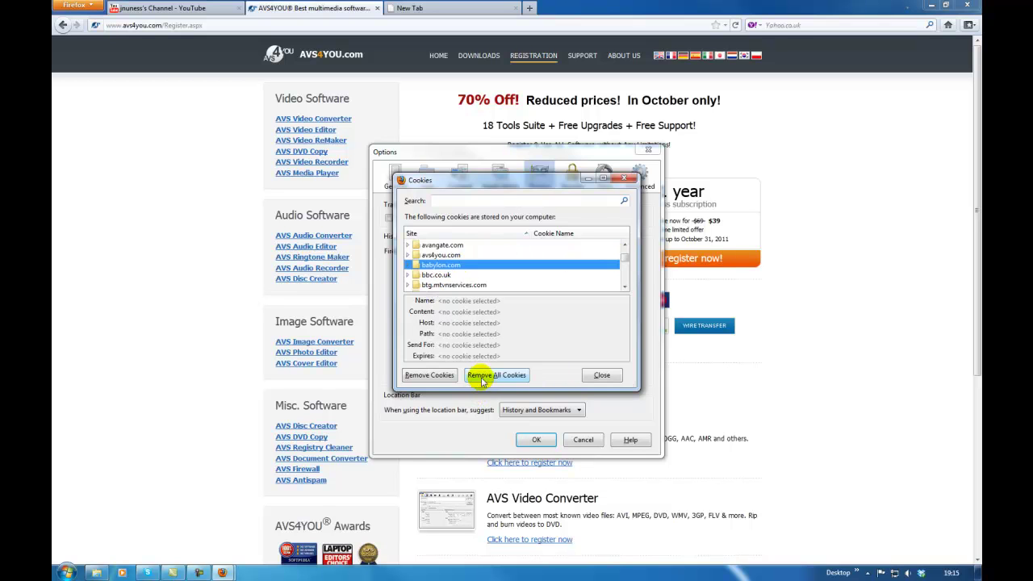
pyautogui.click(440, 376)
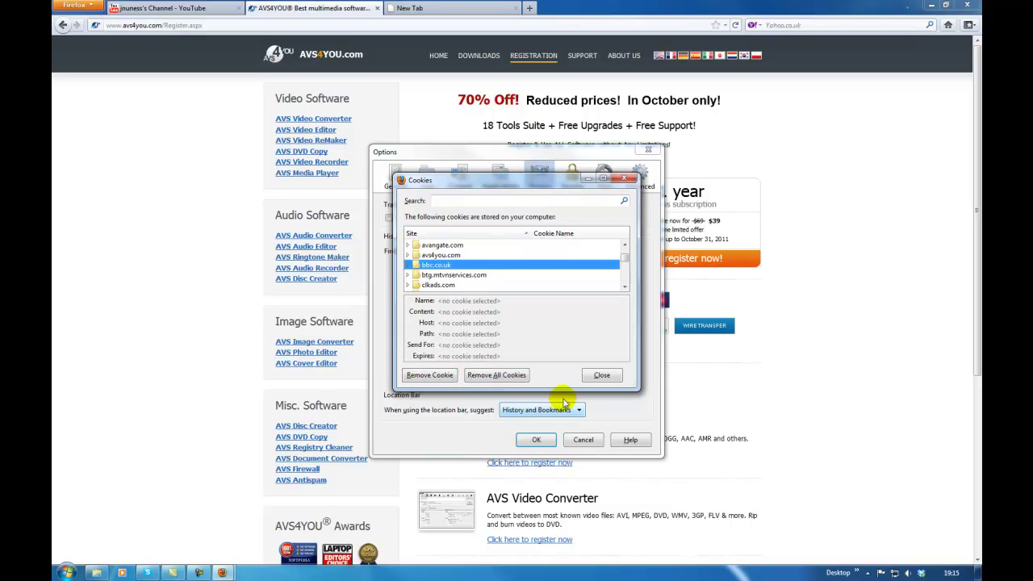
pyautogui.click(601, 375)
pyautogui.click(536, 440)
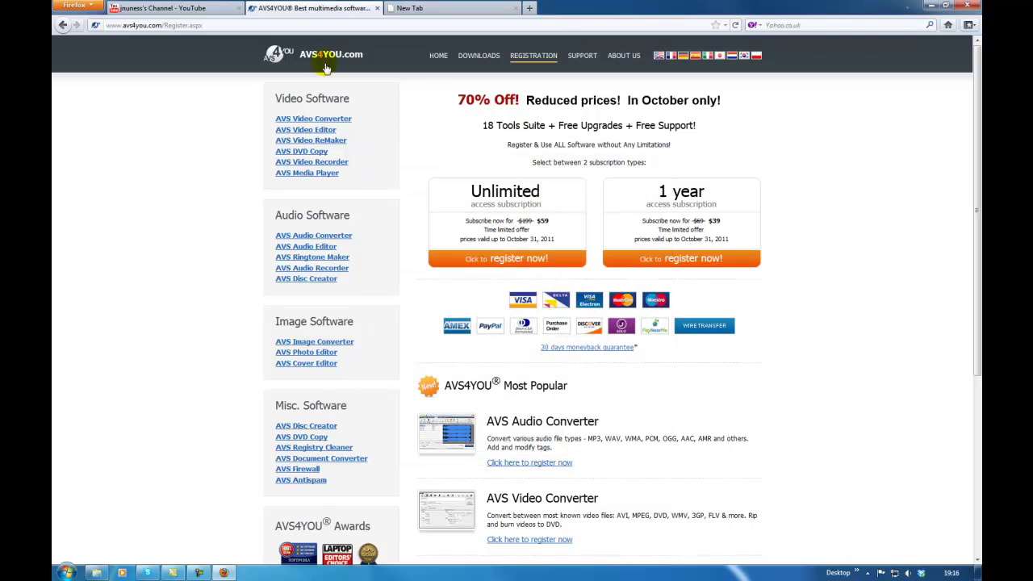
# Close the browser with all its tabs, restart Mozilla Firefox and decline making it the default browser
pyautogui.click(965, 5)
pyautogui.click(491, 305)
pyautogui.doubleClick(369, 125)
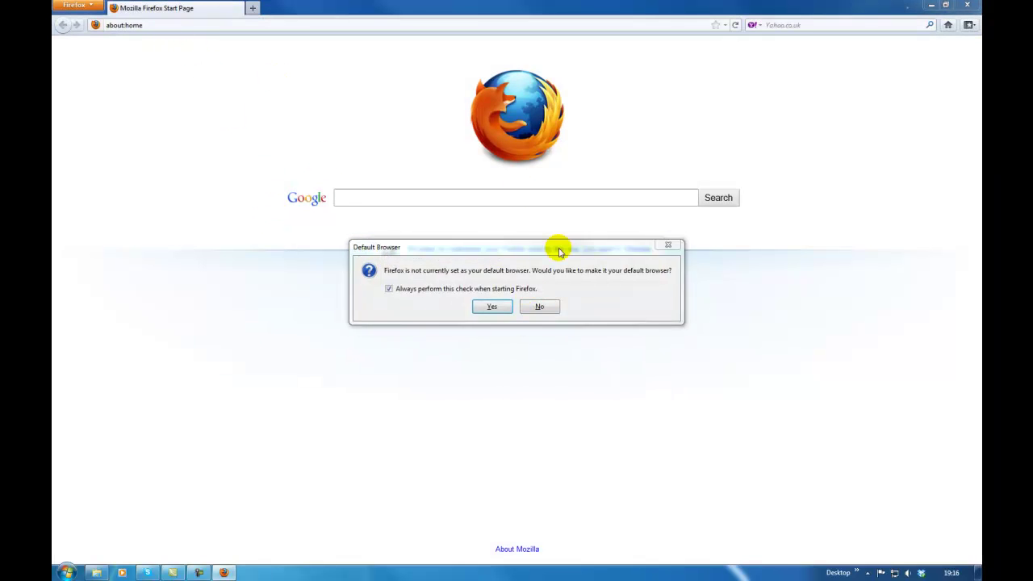
pyautogui.click(538, 306)
# Test the address bar with "games" by opening the suggested Babylon Search page, and return to the home page
pyautogui.click(191, 26)
pyautogui.write('g')
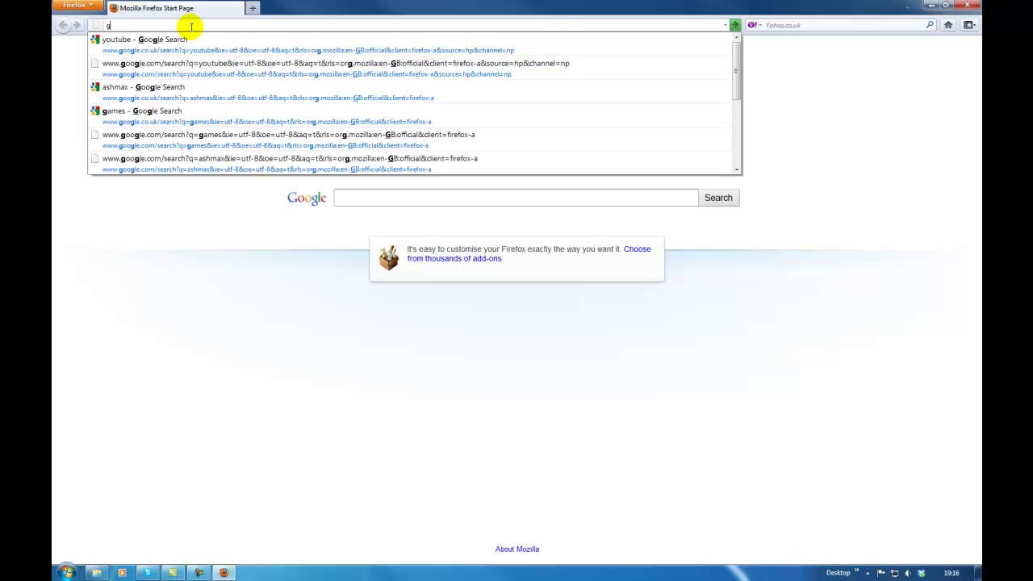
pyautogui.write('ames')
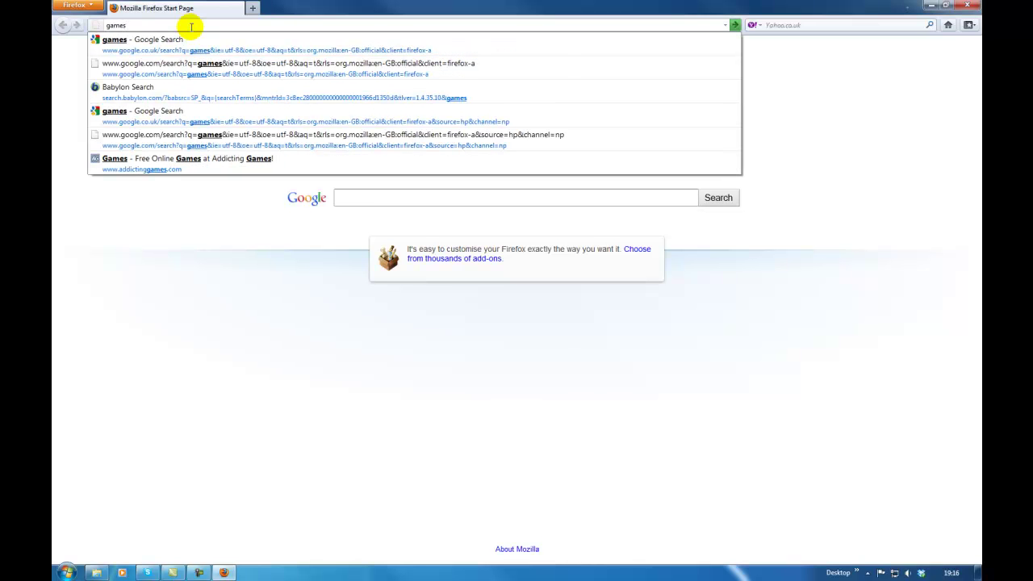
pyautogui.press('Return')
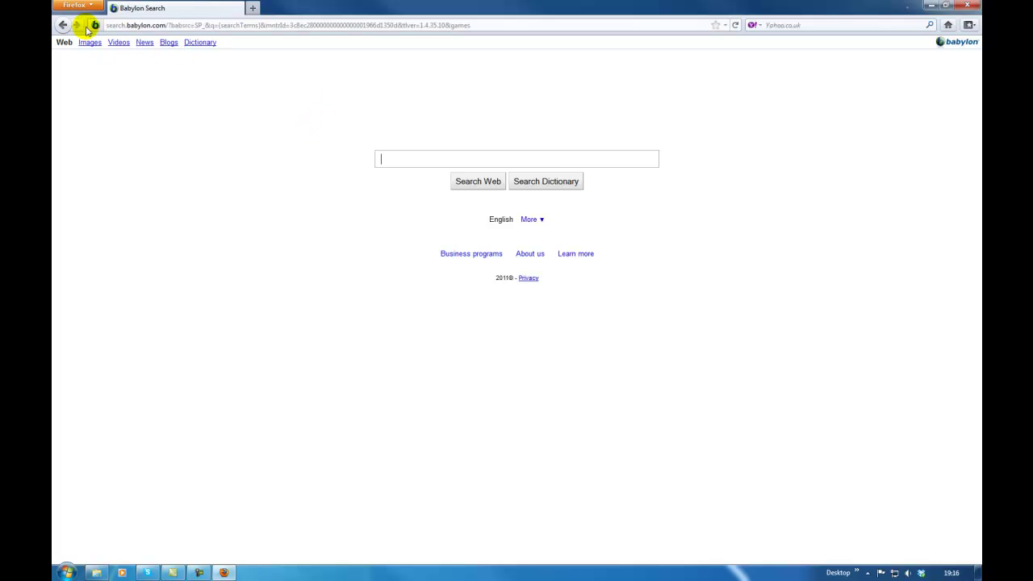
pyautogui.click(949, 25)
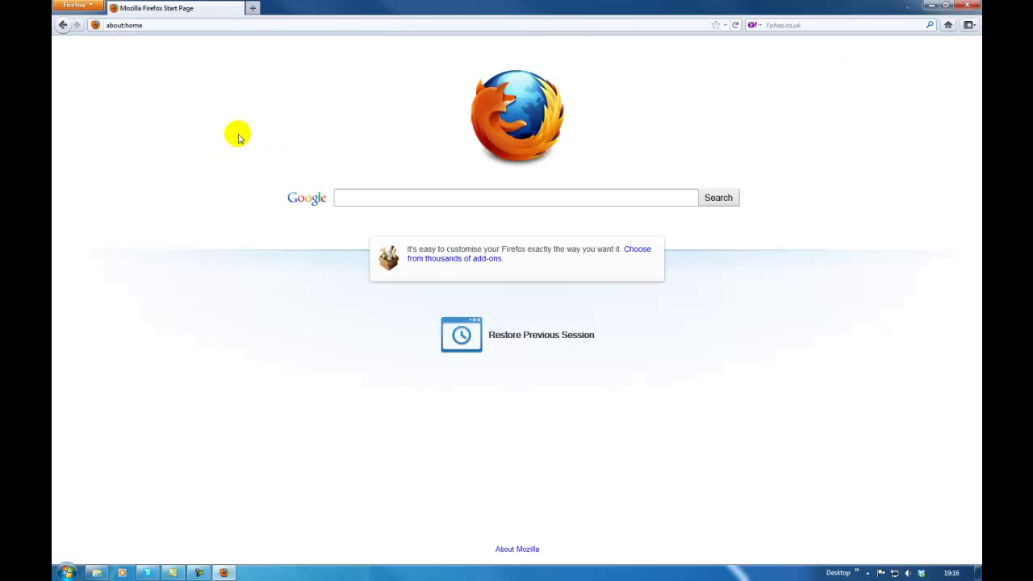
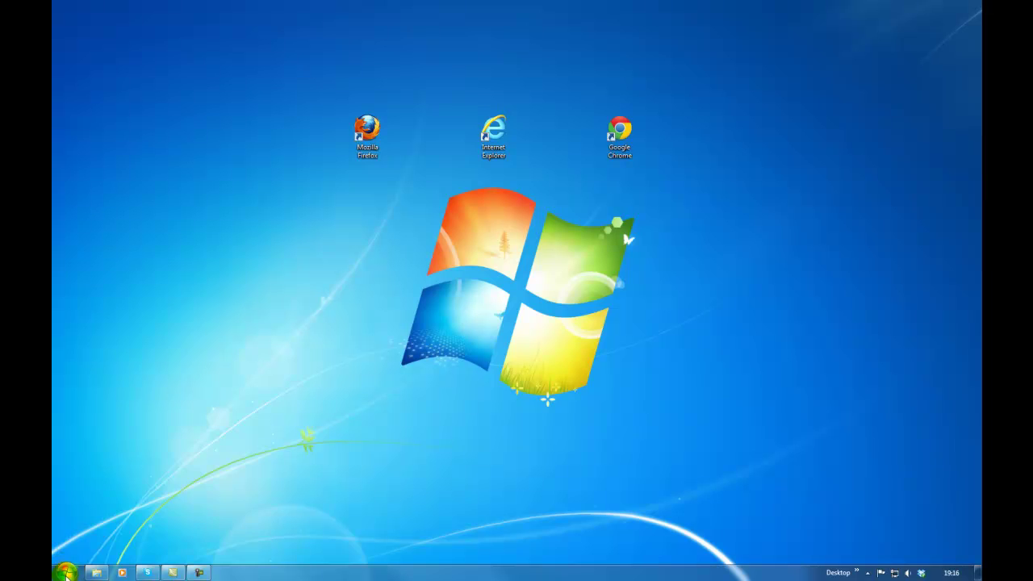
# Open the Control Panel, maximize it and go to Programs and Features
pyautogui.click(233, 376)
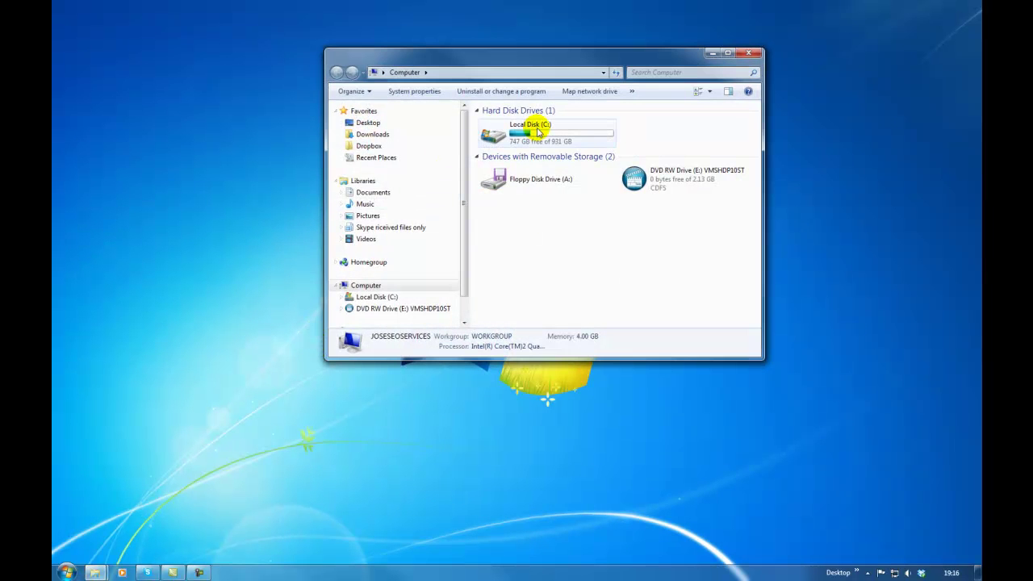
pyautogui.click(750, 53)
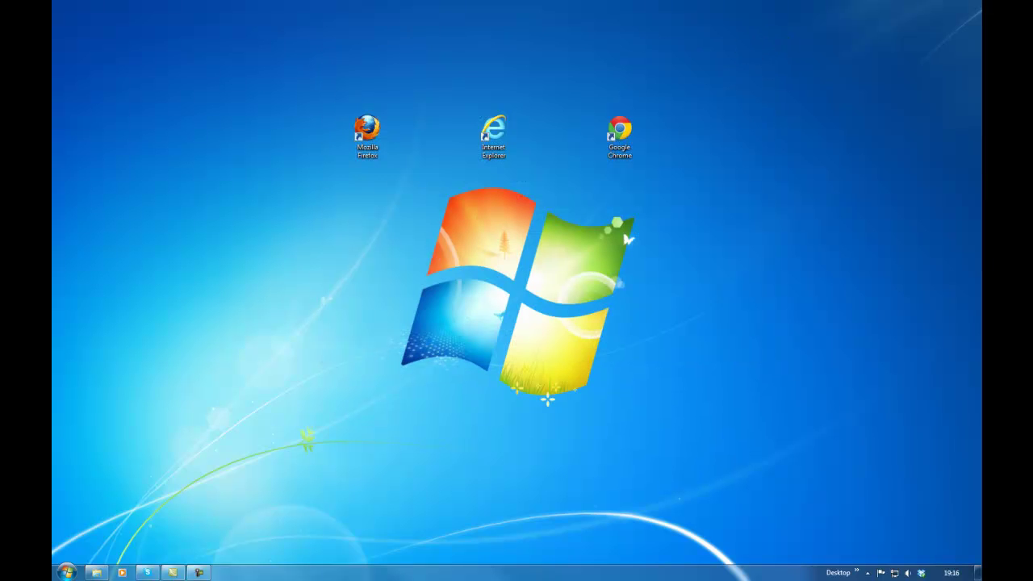
pyautogui.click(67, 571)
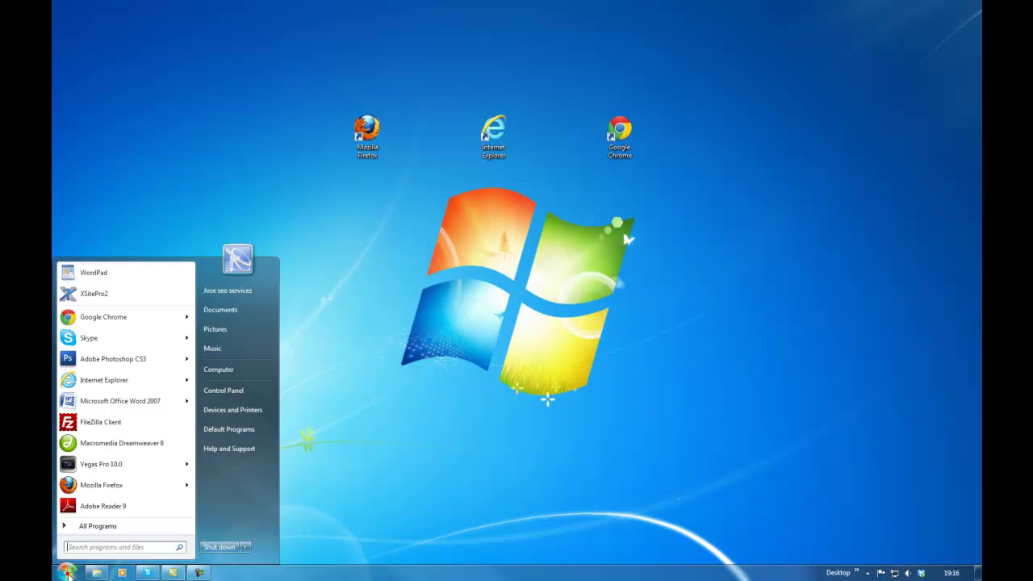
pyautogui.click(226, 391)
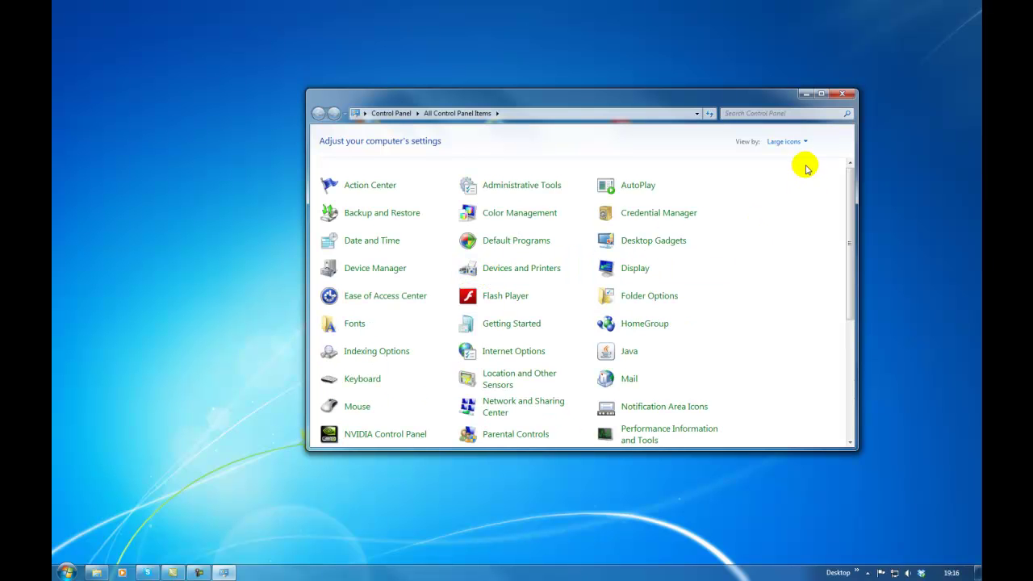
pyautogui.click(821, 94)
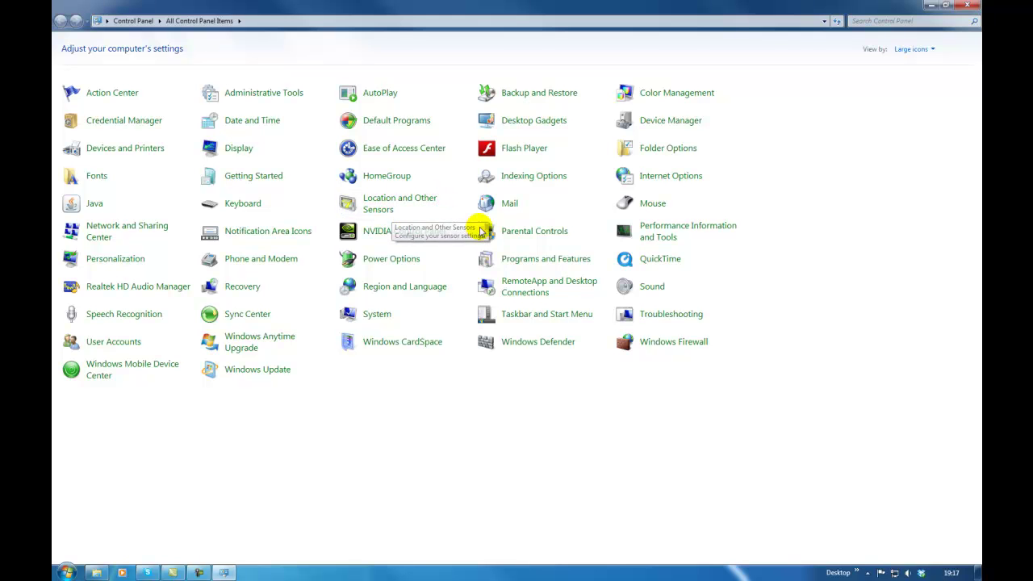
pyautogui.click(532, 259)
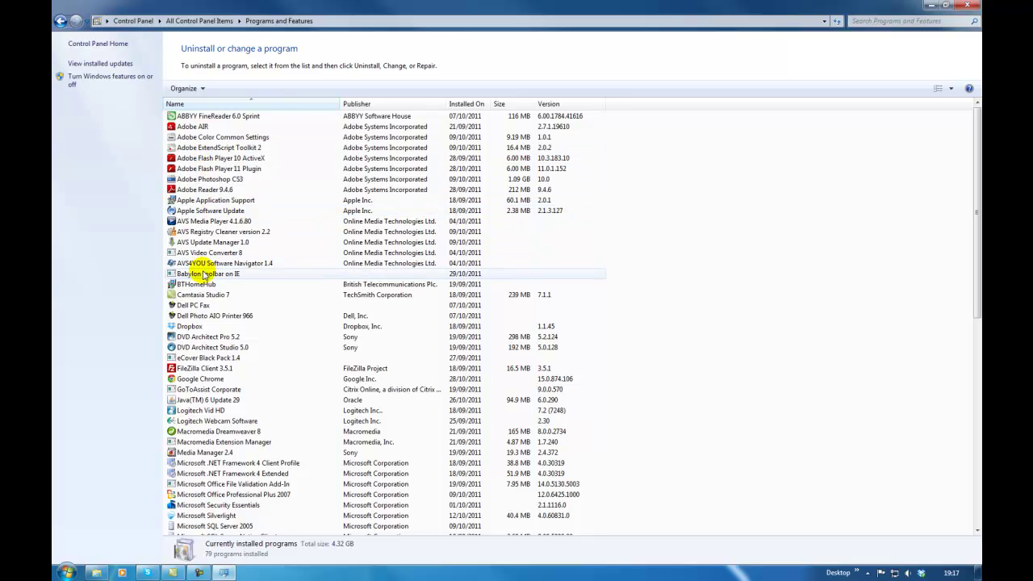
# Uninstall Mozilla Firefox 7.0.1 (x86 en-GB) together with its personal data and customisations, and close the list of installed programs
pyautogui.scroll(-1, 204, 275)
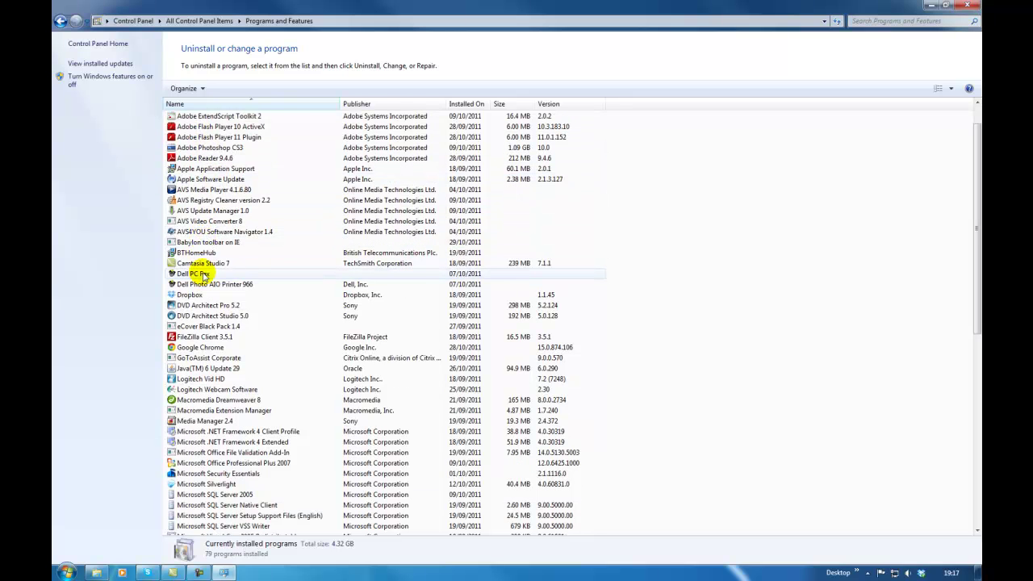
pyautogui.scroll(-3, 203, 274)
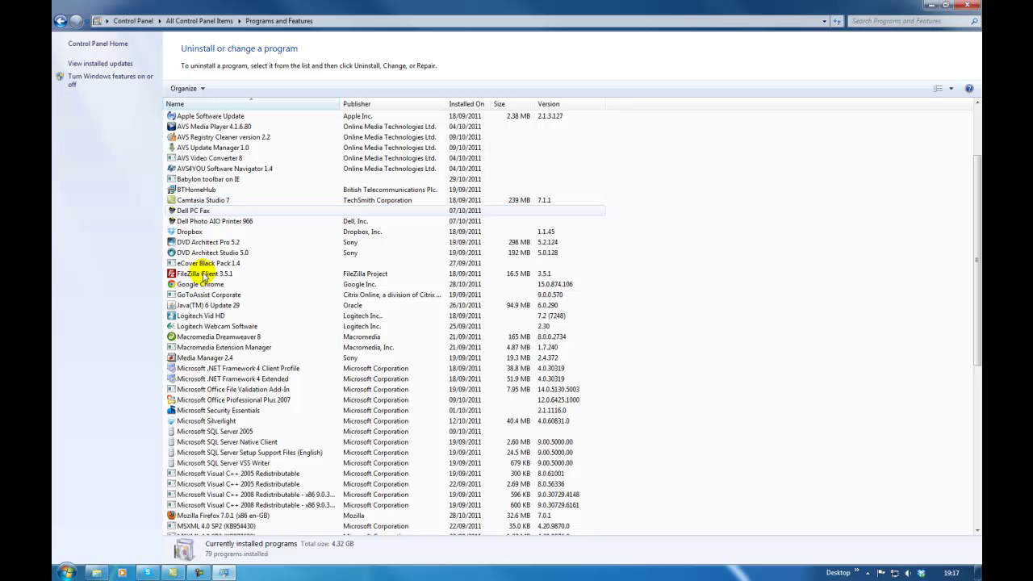
pyautogui.scroll(-2, 204, 274)
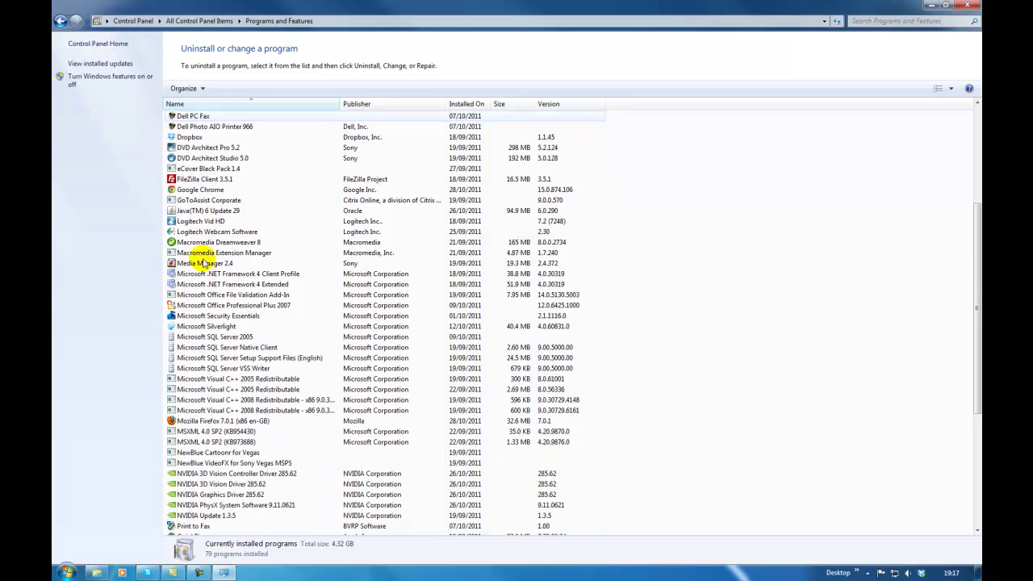
pyautogui.scroll(-1, 210, 275)
pyautogui.scroll(-1, 210, 275)
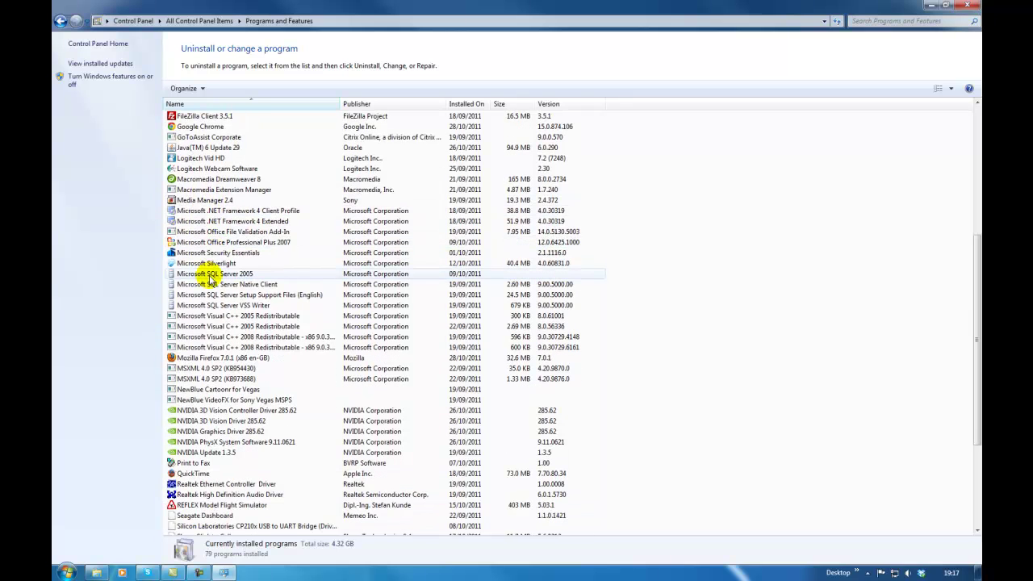
pyautogui.rightClick(204, 358)
pyautogui.click(237, 366)
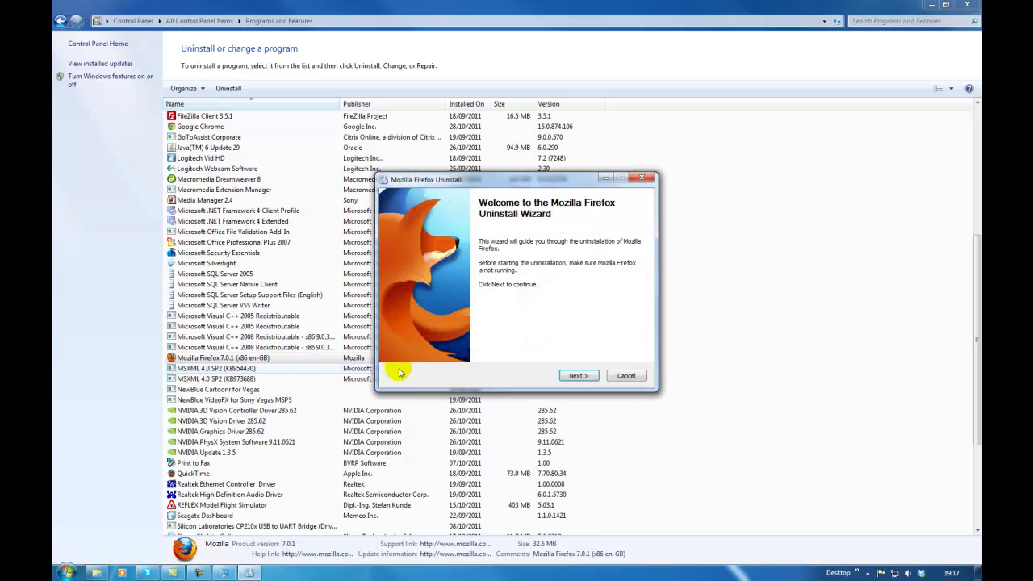
pyautogui.click(578, 376)
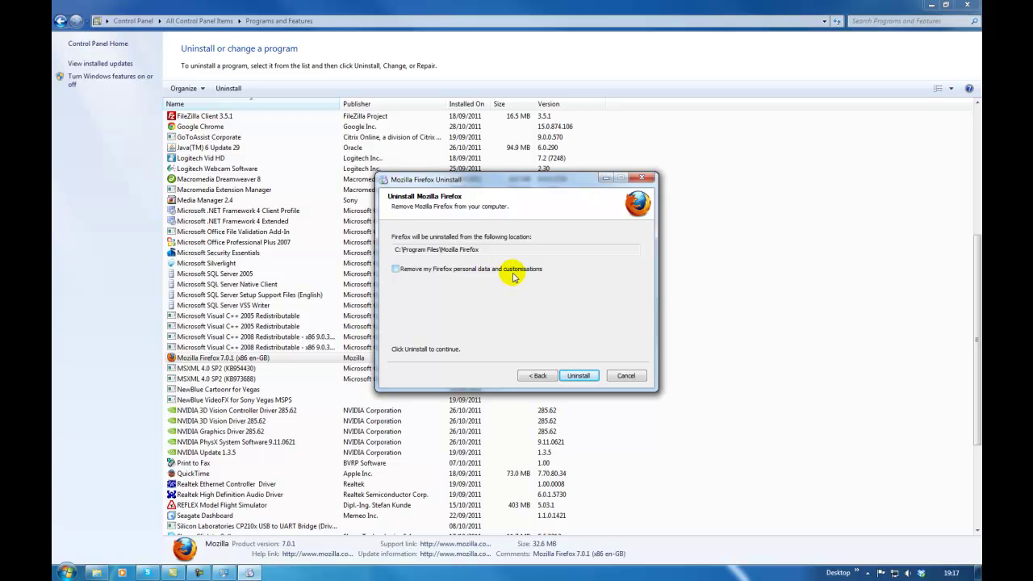
pyautogui.click(396, 269)
pyautogui.click(574, 376)
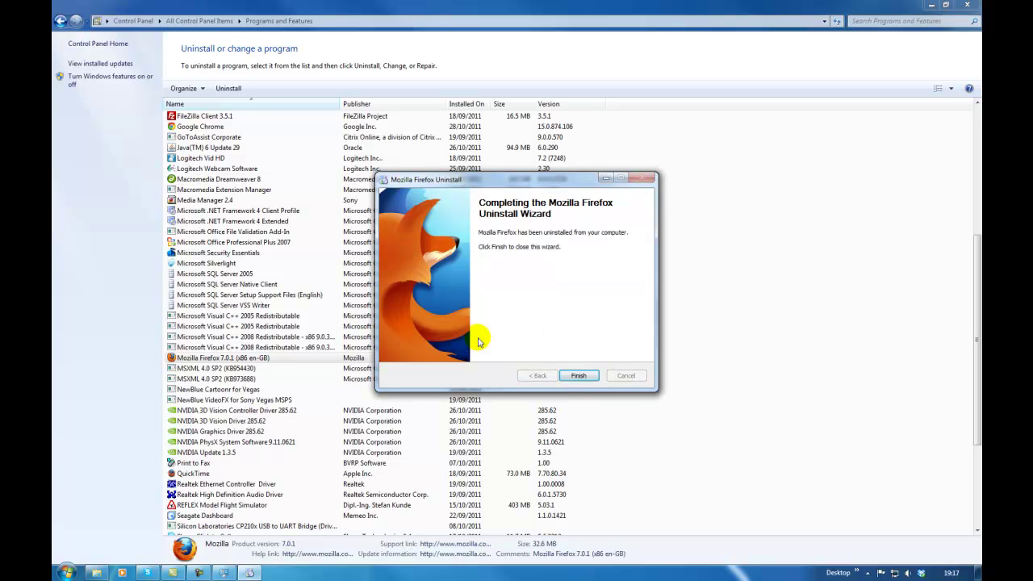
pyautogui.click(579, 375)
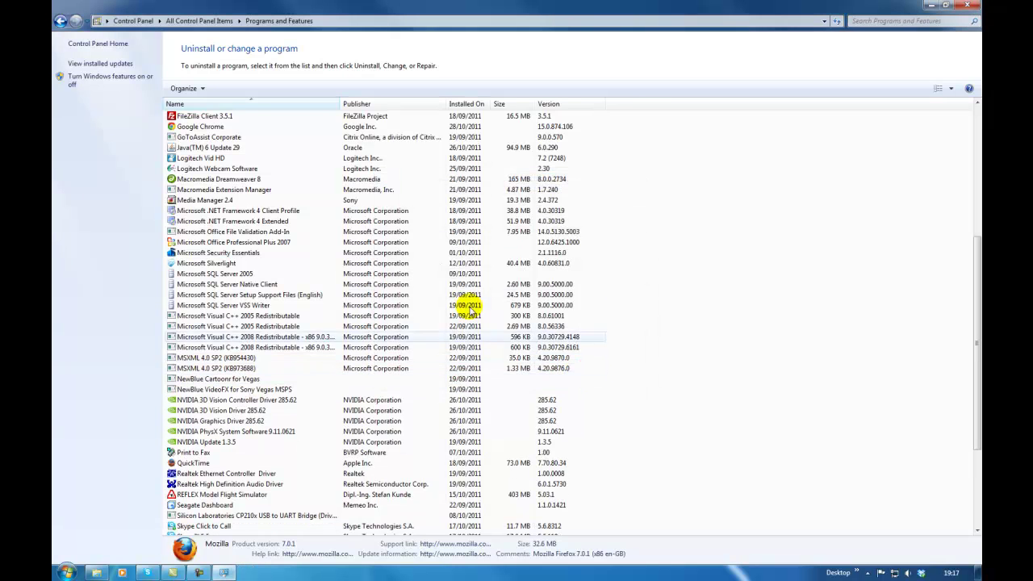
pyautogui.click(969, 7)
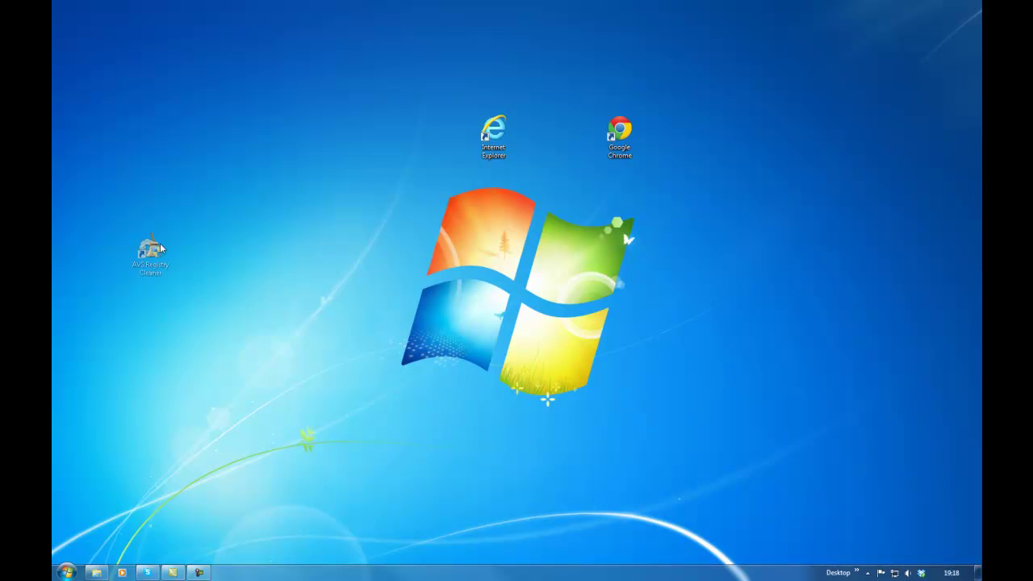
# Launch AVS Registry Cleaner, scan all categories and fix the problems found
pyautogui.click(159, 216)
pyautogui.doubleClick(159, 216)
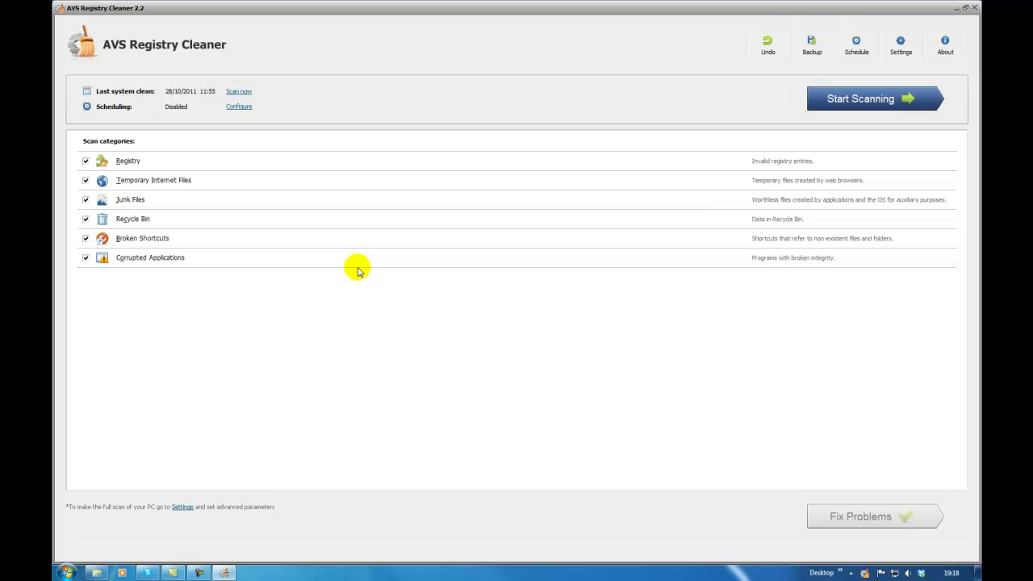
pyautogui.click(861, 101)
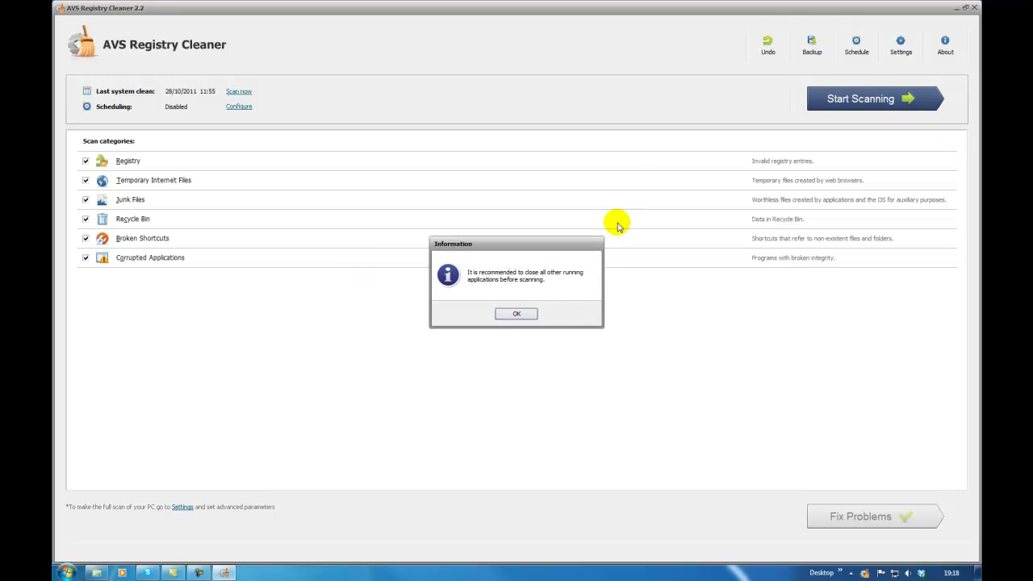
pyautogui.click(516, 313)
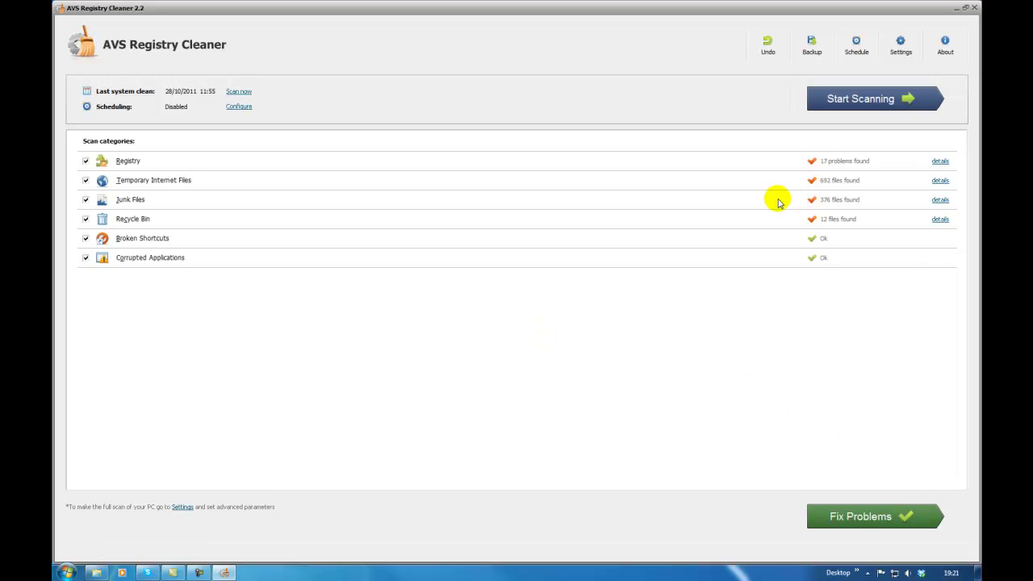
pyautogui.click(853, 523)
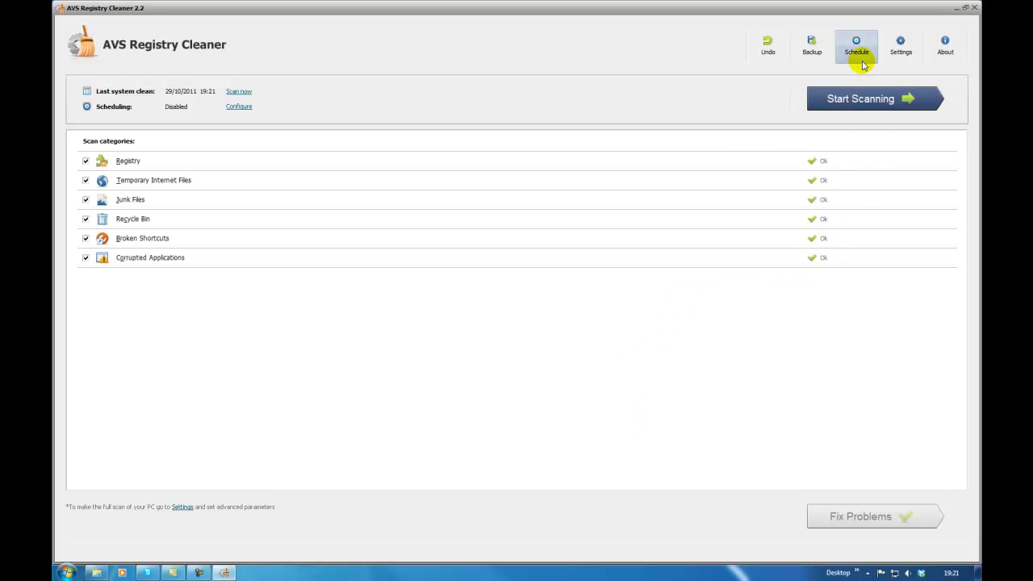
# Review the cleaner's General, Registry, Junk files and Temporary Internet files settings and accept them
pyautogui.click(898, 50)
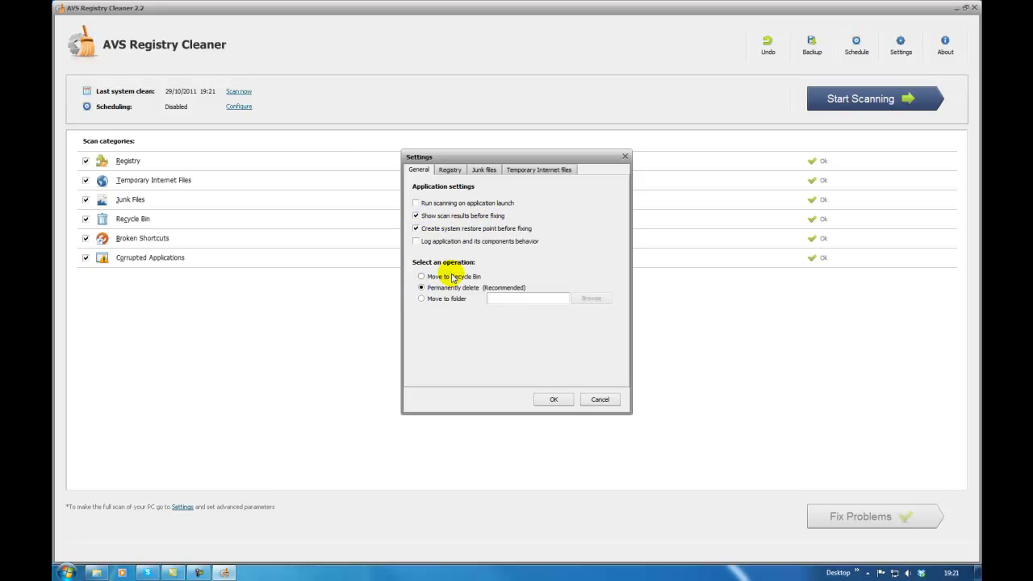
pyautogui.click(450, 170)
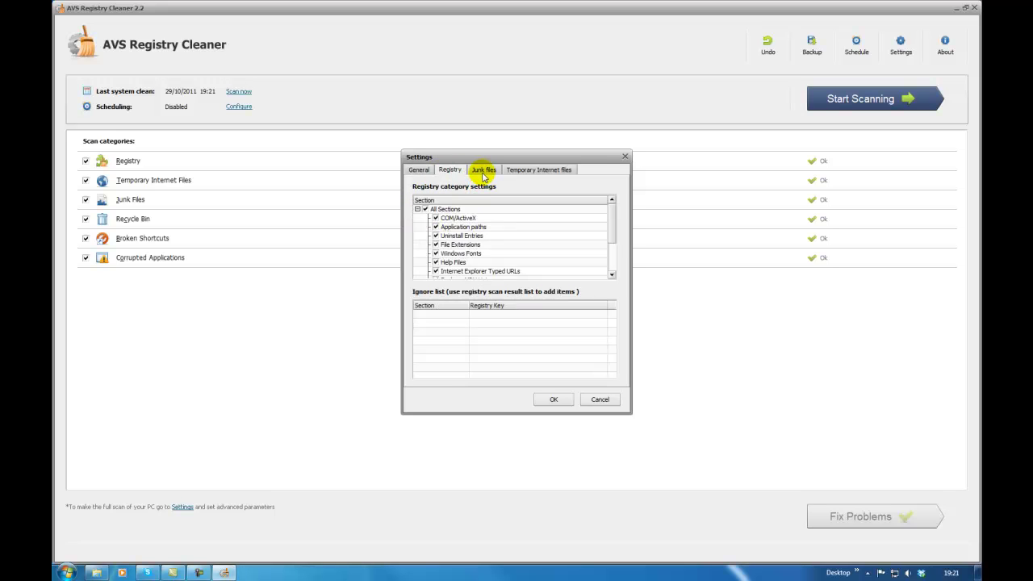
pyautogui.click(483, 173)
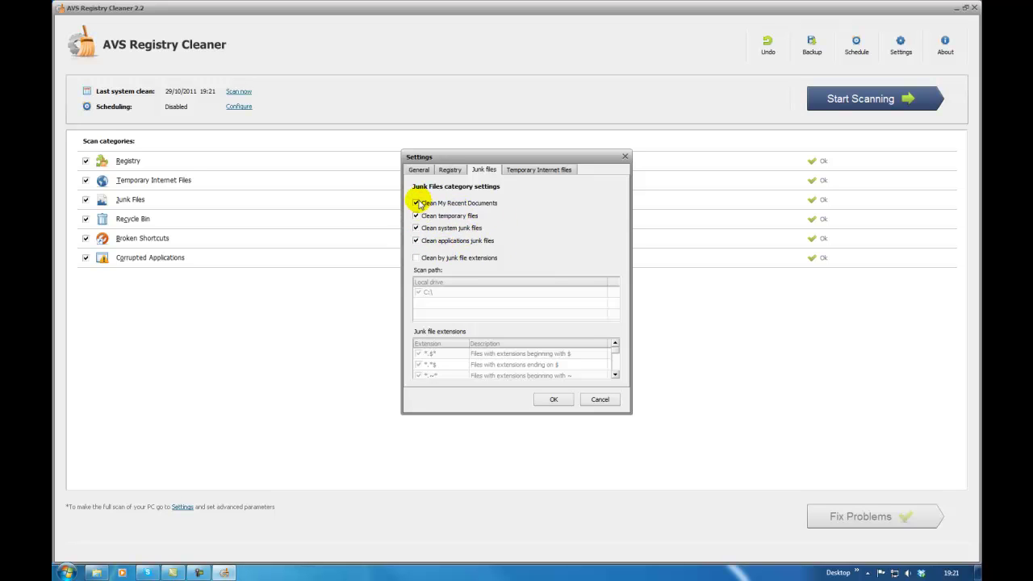
pyautogui.click(518, 171)
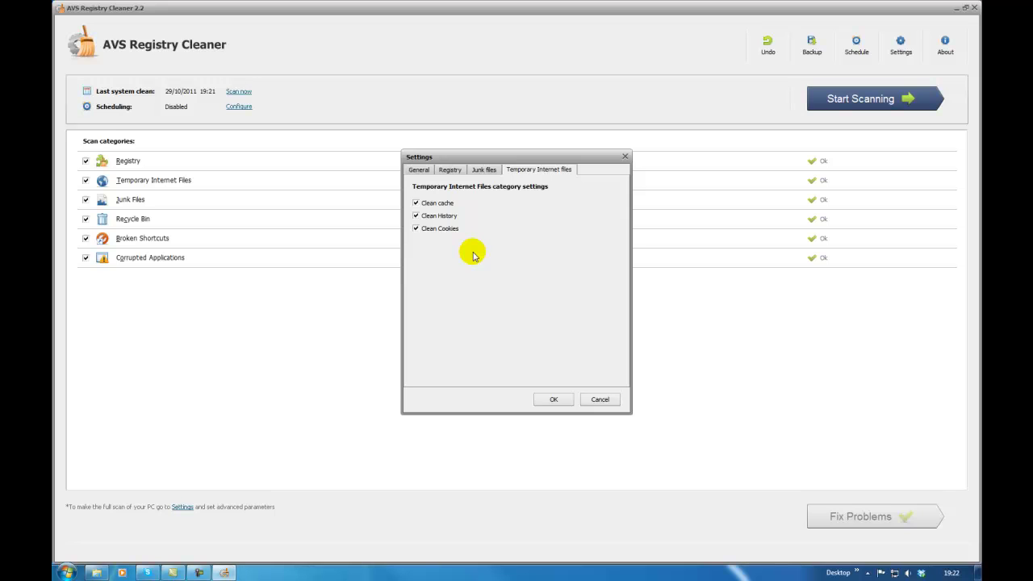
pyautogui.click(542, 399)
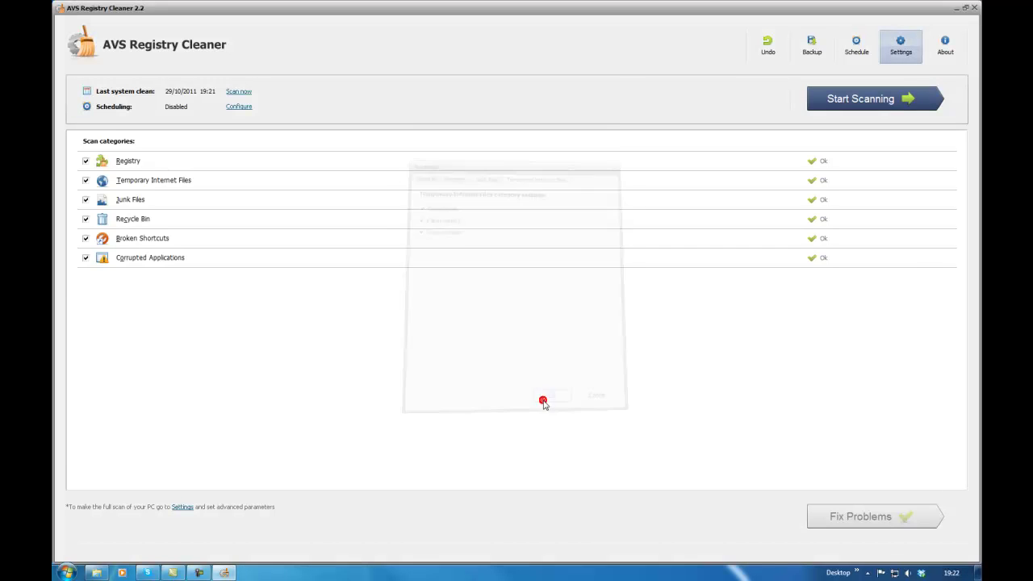
# Repeat the full scan and fix twice in AVS Registry Cleaner, and close the program
pyautogui.click(862, 105)
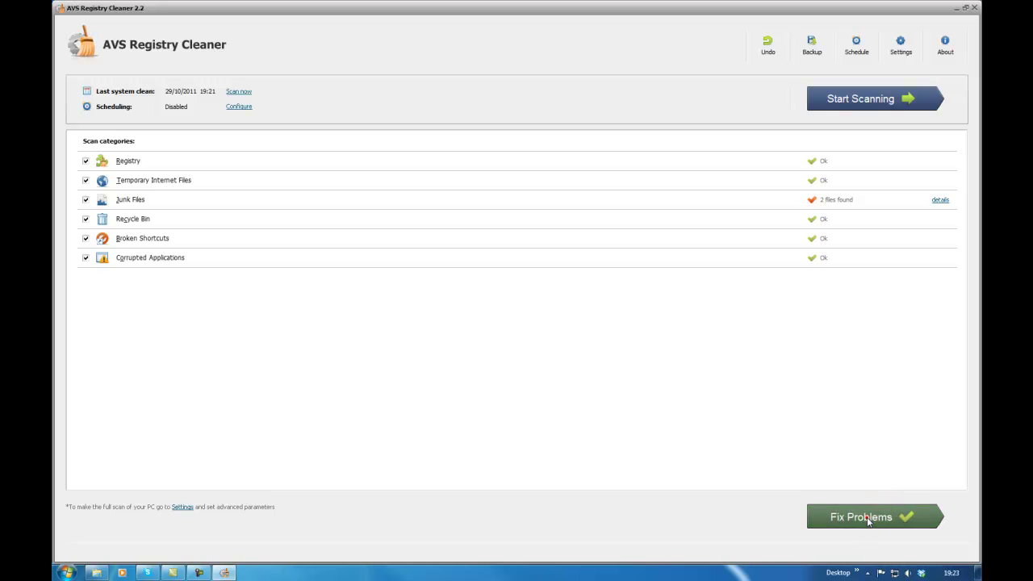
pyautogui.click(868, 522)
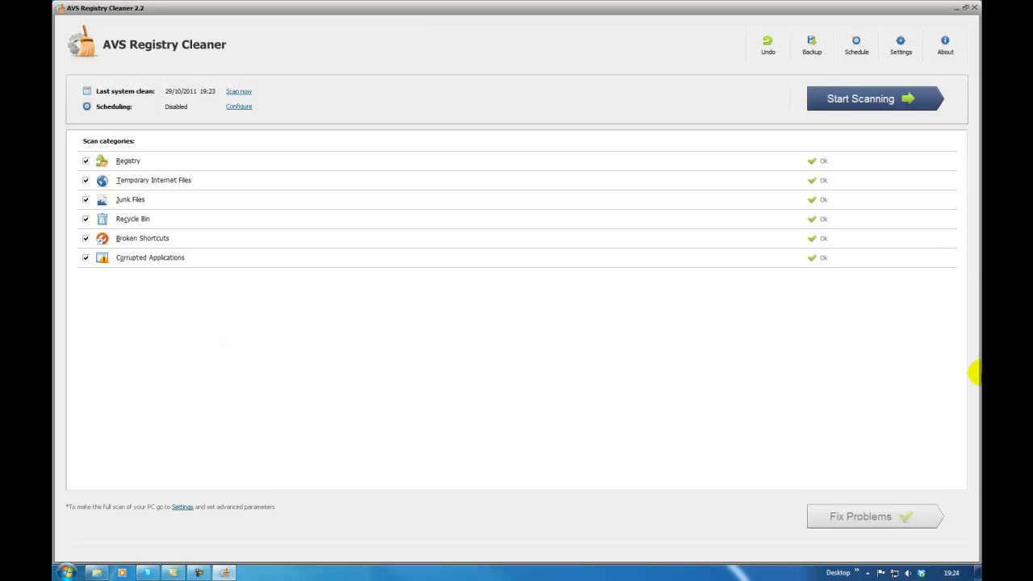
pyautogui.click(883, 101)
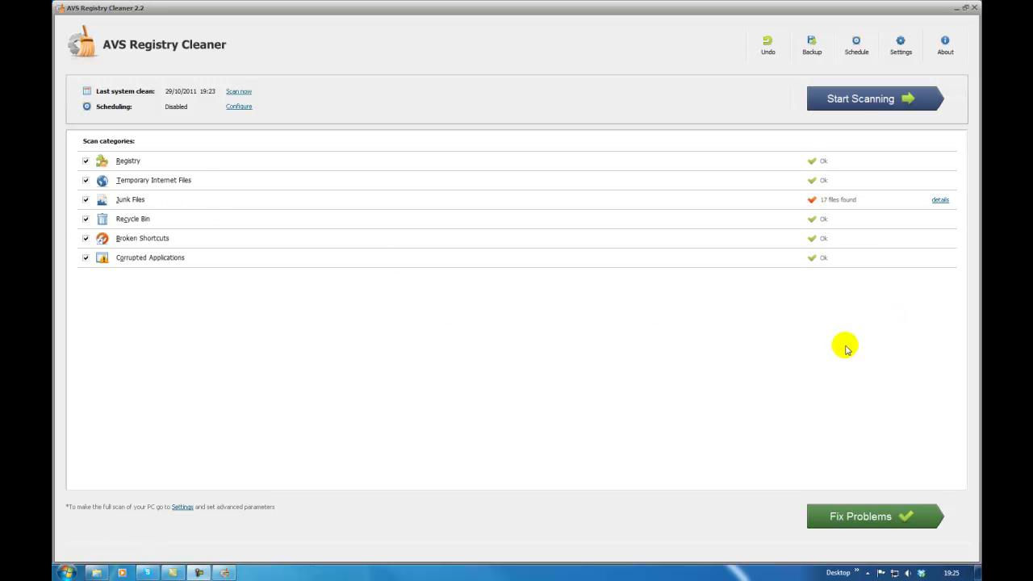
pyautogui.click(855, 515)
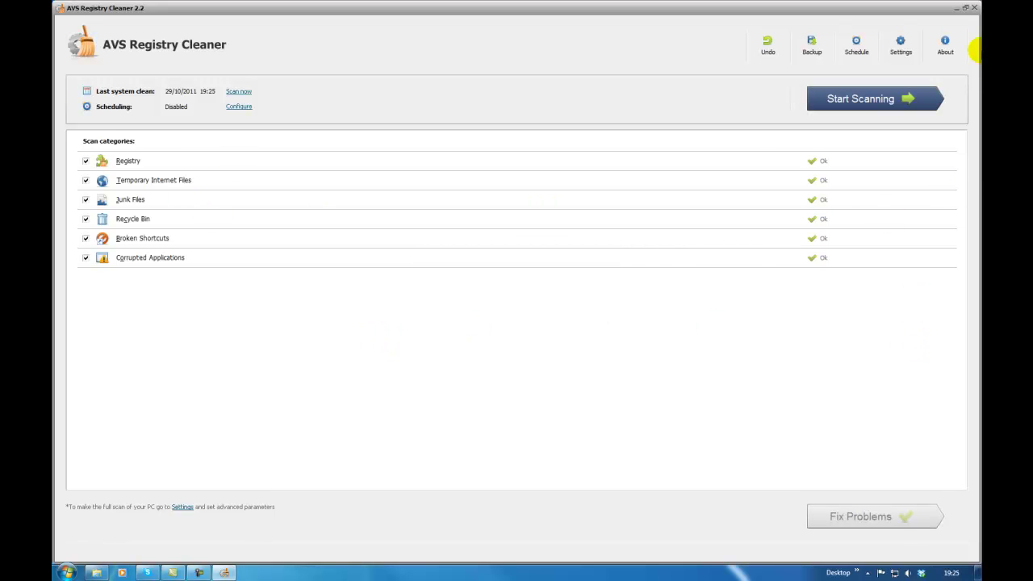
pyautogui.click(973, 8)
# Start Internet Explorer from the desktop
pyautogui.click(631, 120)
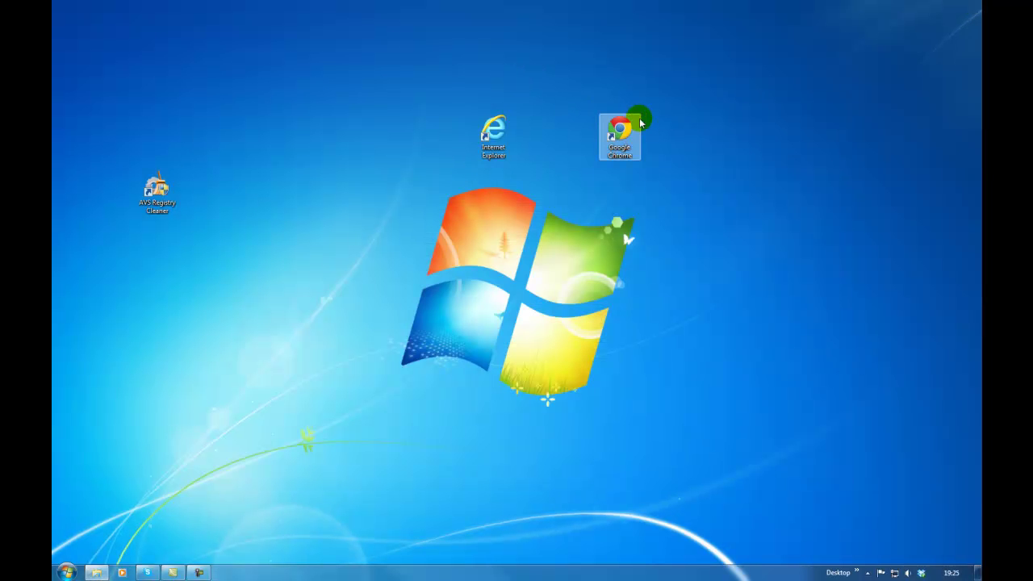
pyautogui.click(493, 121)
pyautogui.doubleClick(502, 122)
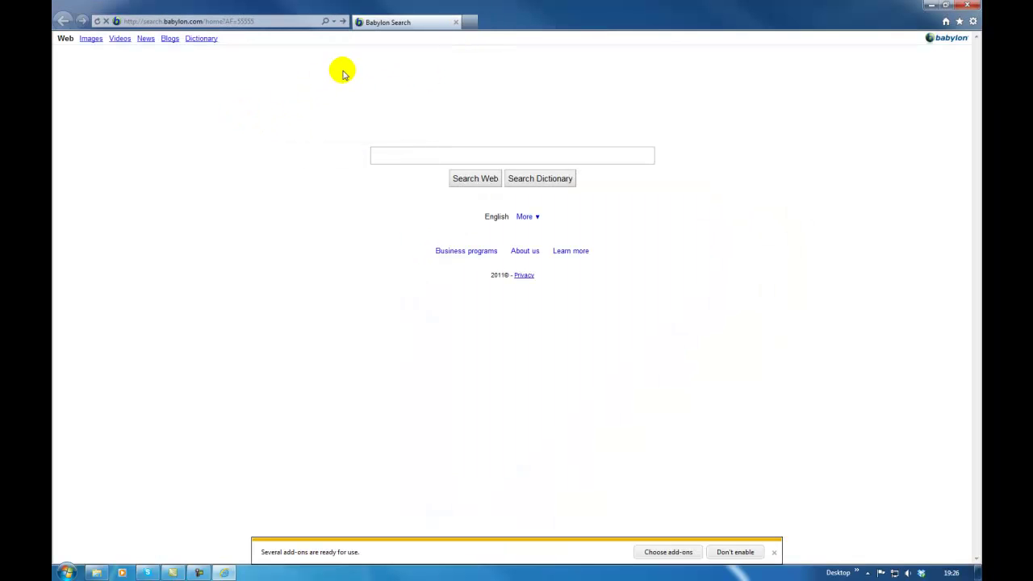
# Search the web for "firfox", switch to the results for "firefox" and open the "Mozilla Firefox Web Browser — Free Download" page
pyautogui.click(388, 155)
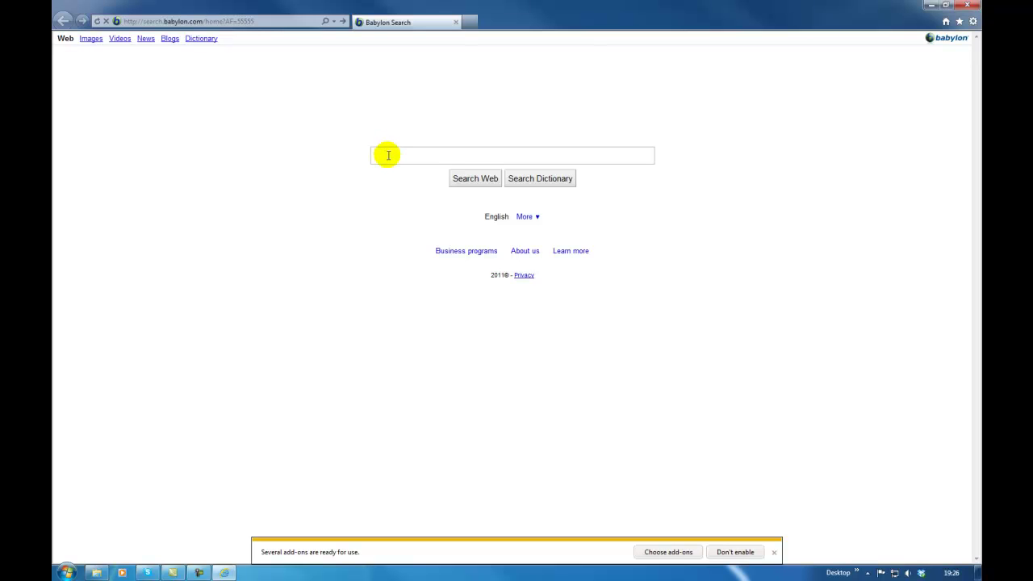
pyautogui.write('fif')
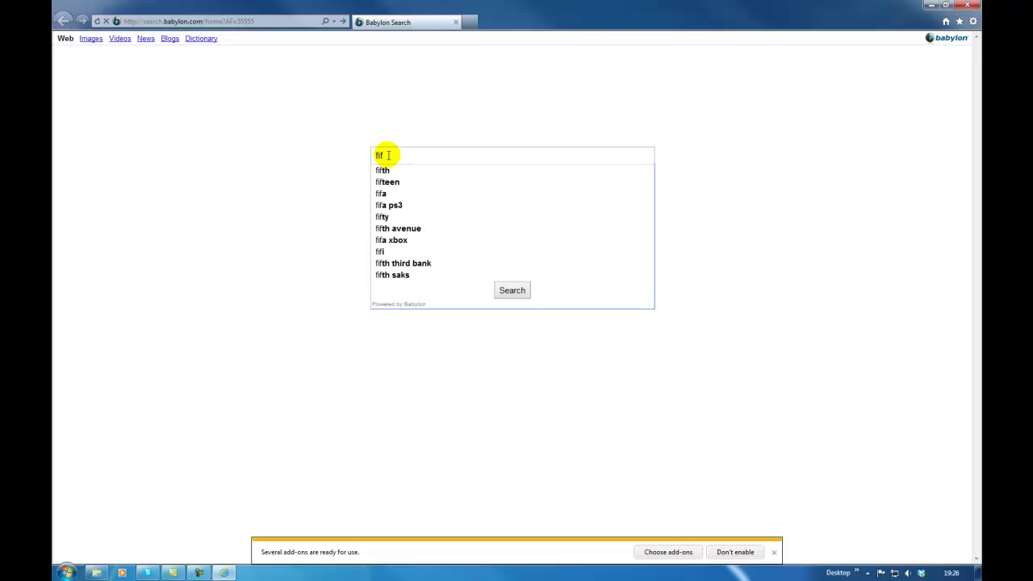
pyautogui.press('BackSpace')
pyautogui.write('rfox')
pyautogui.press('Return')
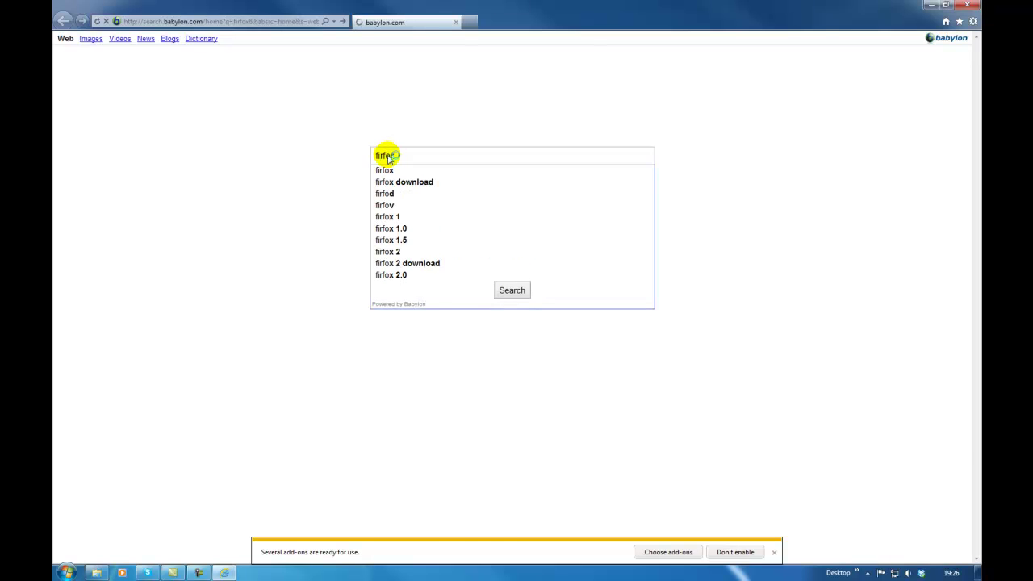
pyautogui.click(361, 118)
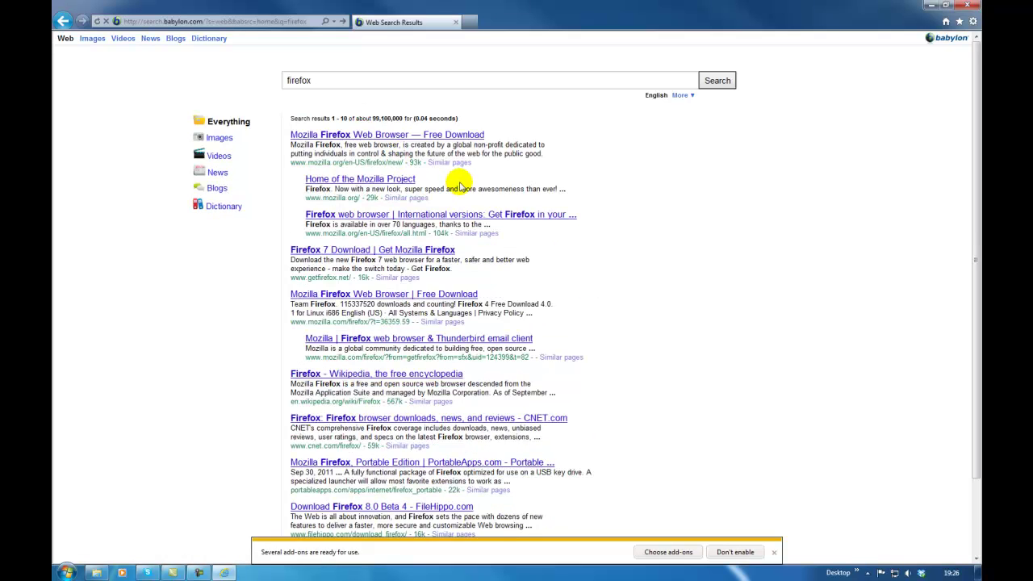
pyautogui.click(355, 135)
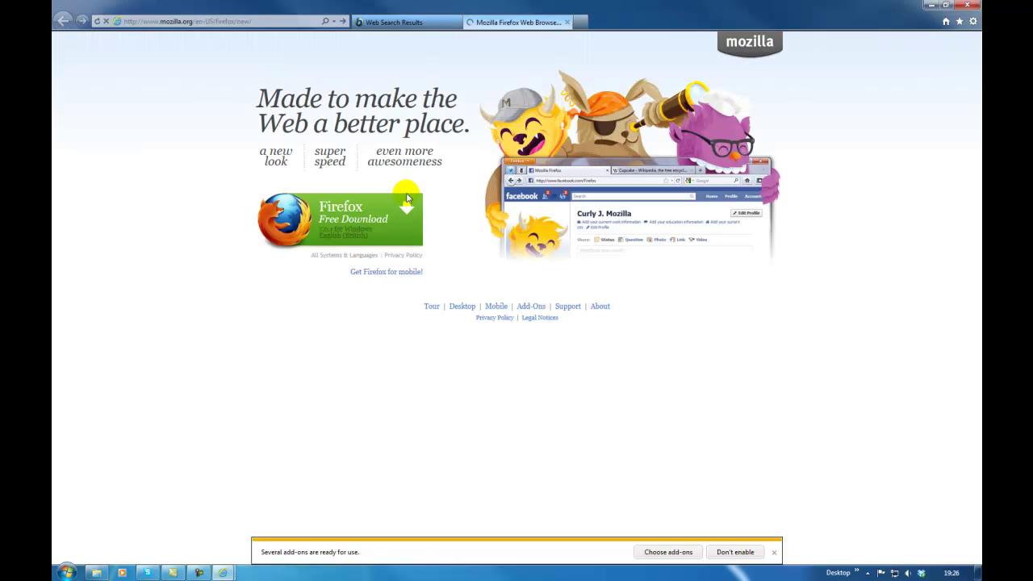
# Download and run Firefox Setup 7.0.1.exe, and complete the Standard installation with Firefox as the default browser, launching it on completion
pyautogui.click(331, 215)
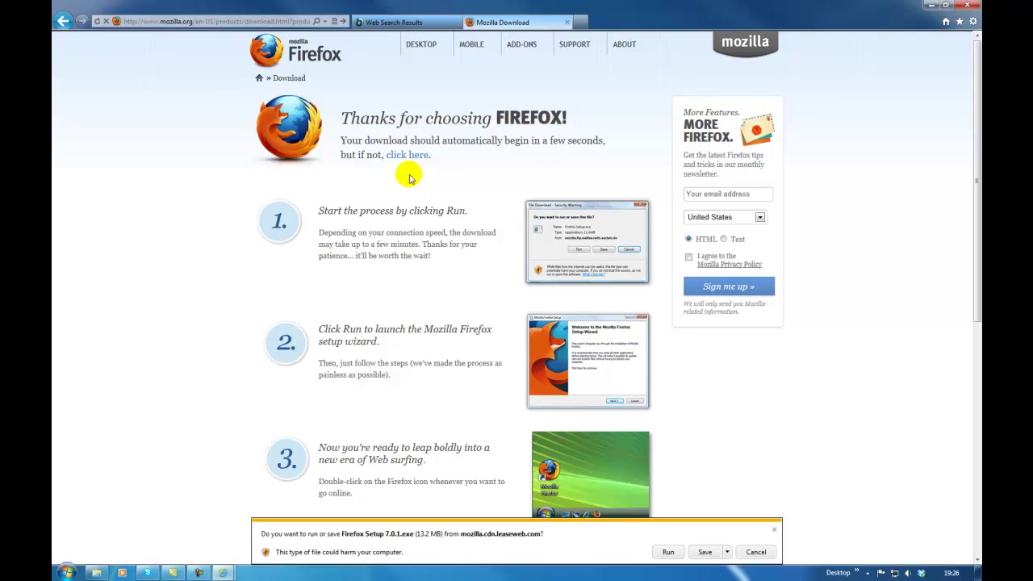
pyautogui.click(668, 552)
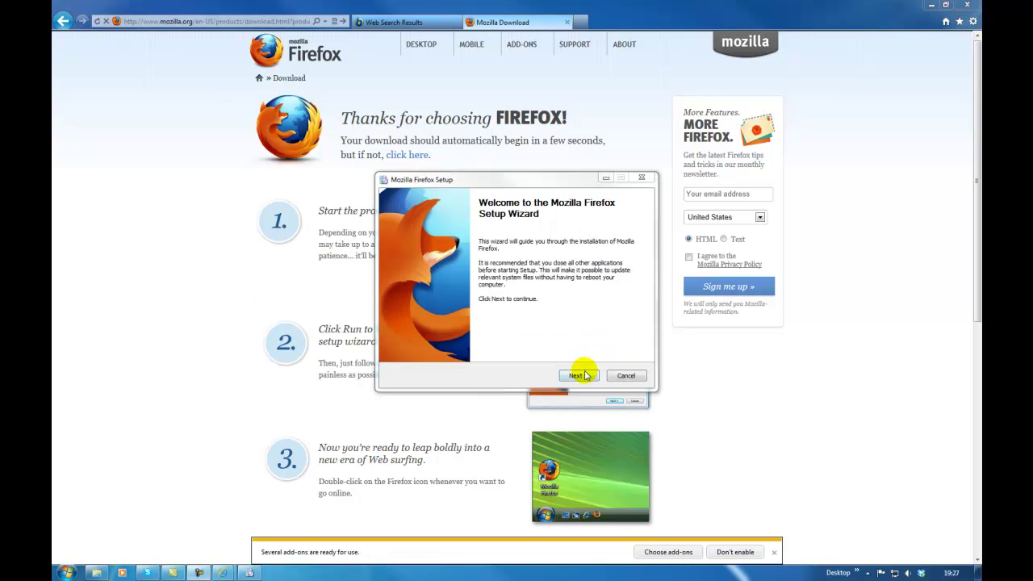
pyautogui.click(577, 377)
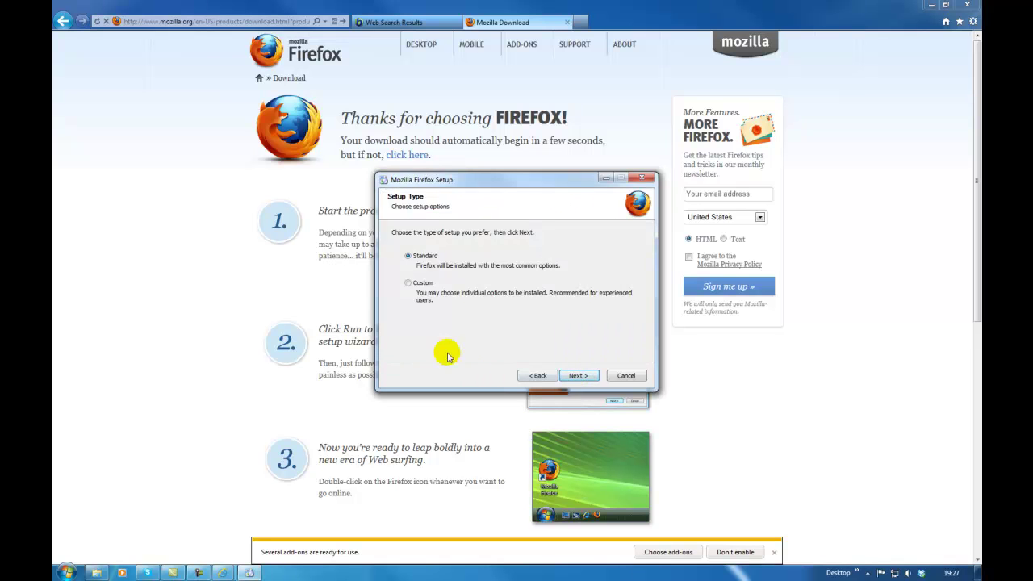
pyautogui.click(578, 375)
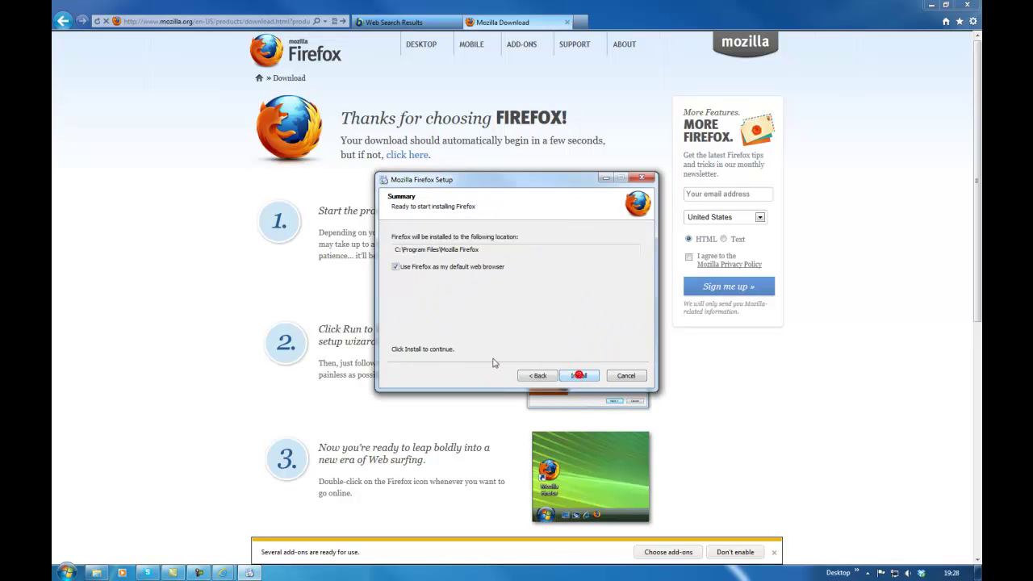
pyautogui.click(577, 376)
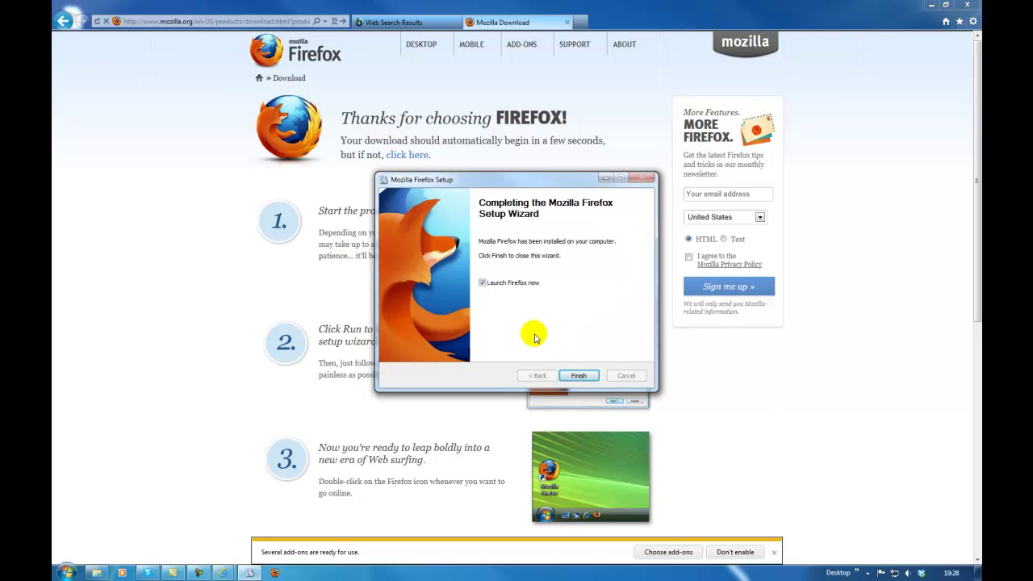
pyautogui.click(579, 375)
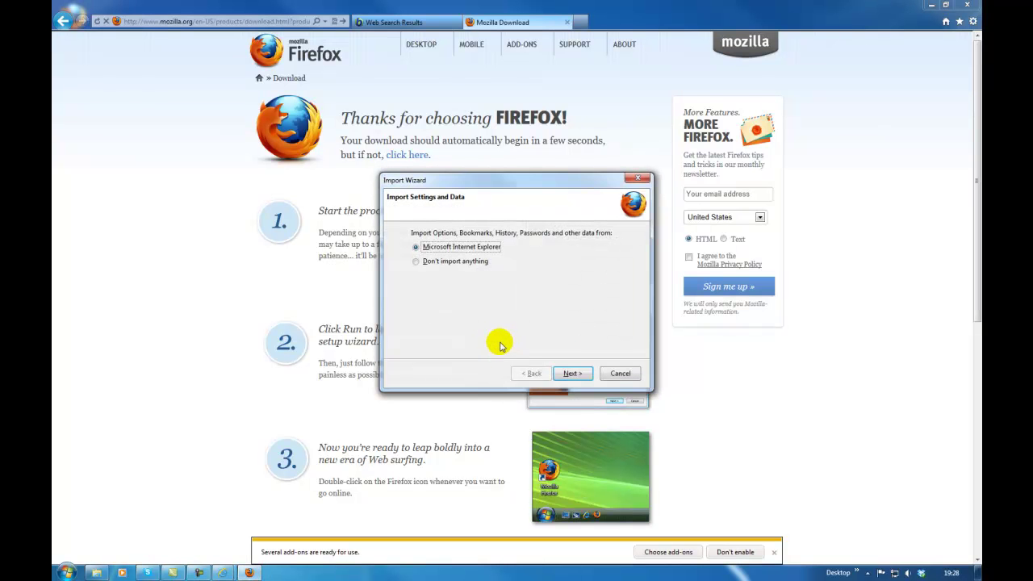
# Finish the Firefox import wizard without importing anything, and close Internet Explorer with all its tabs
pyautogui.click(421, 261)
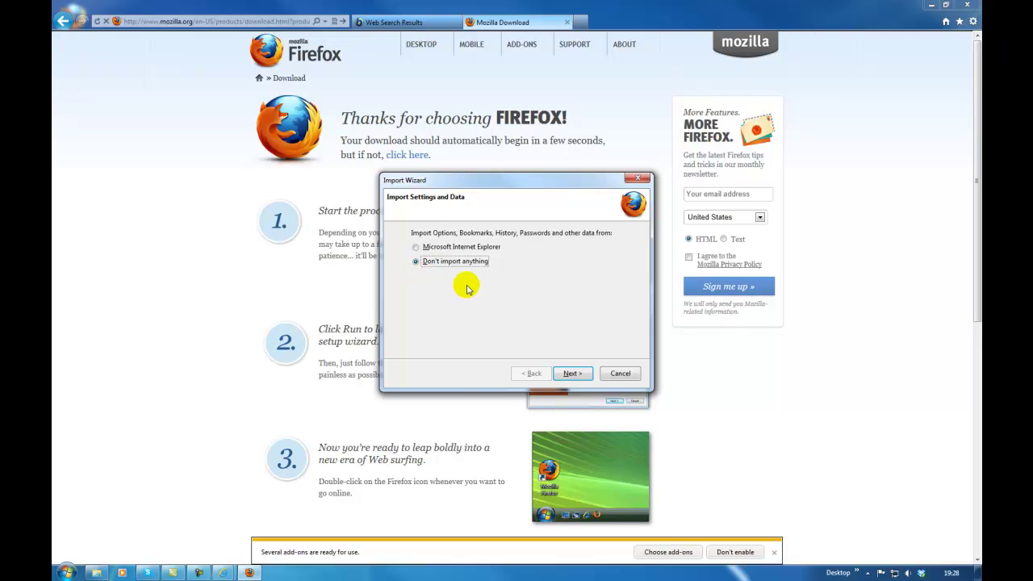
pyautogui.click(572, 372)
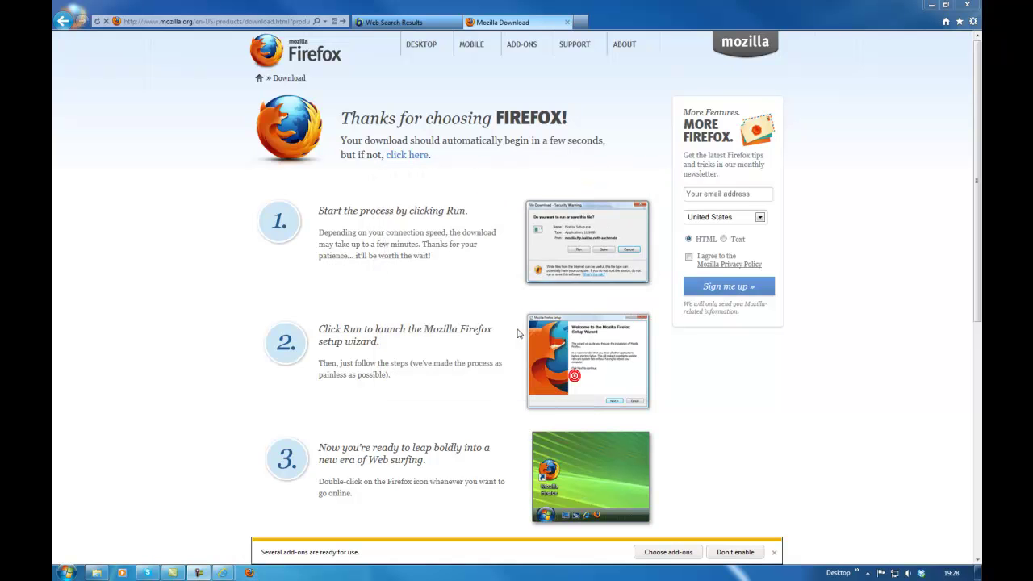
pyautogui.click(966, 6)
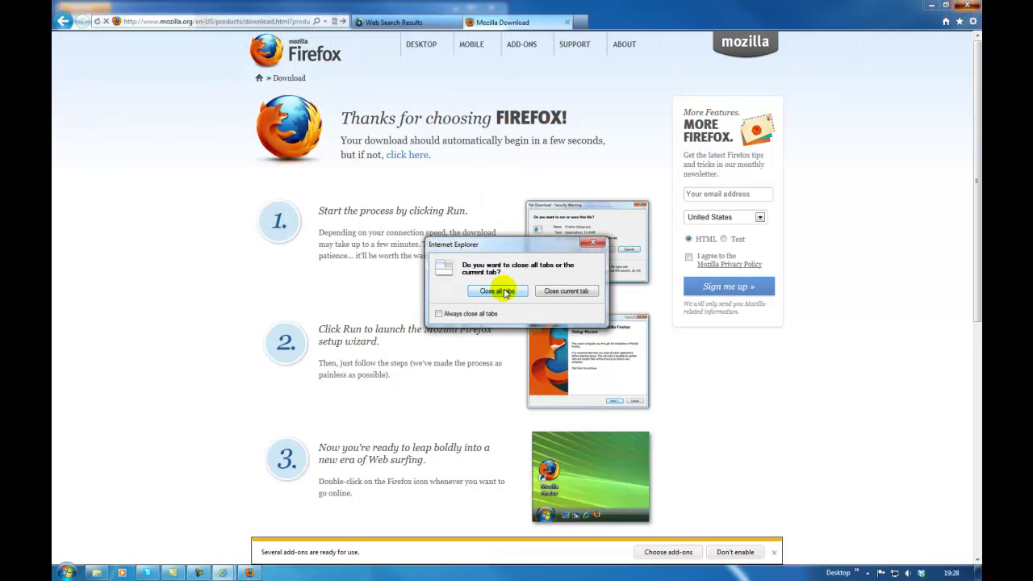
pyautogui.click(506, 291)
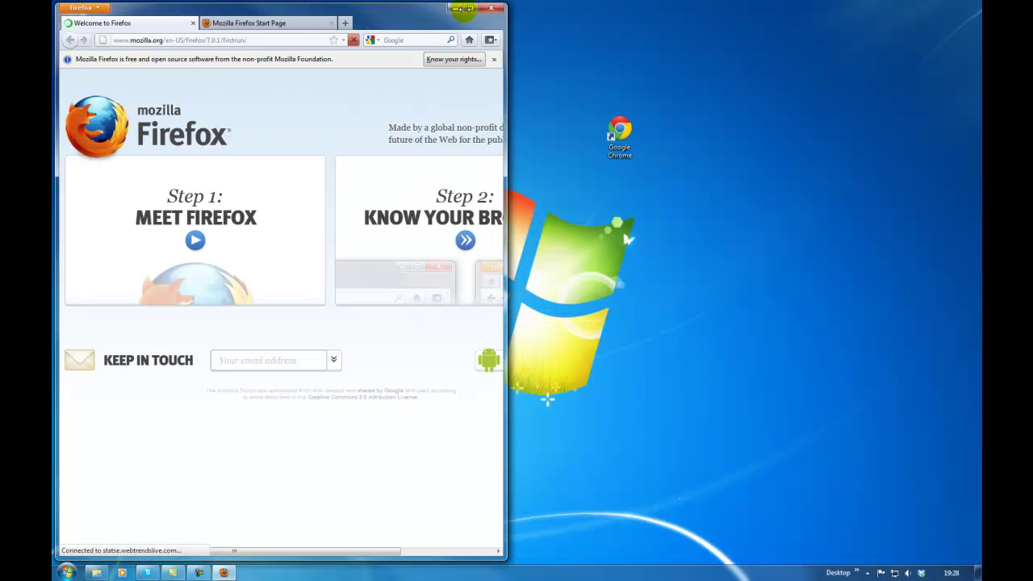
# Maximize the Firefox window and close the Mozilla Firefox Start Page tab
pyautogui.click(475, 7)
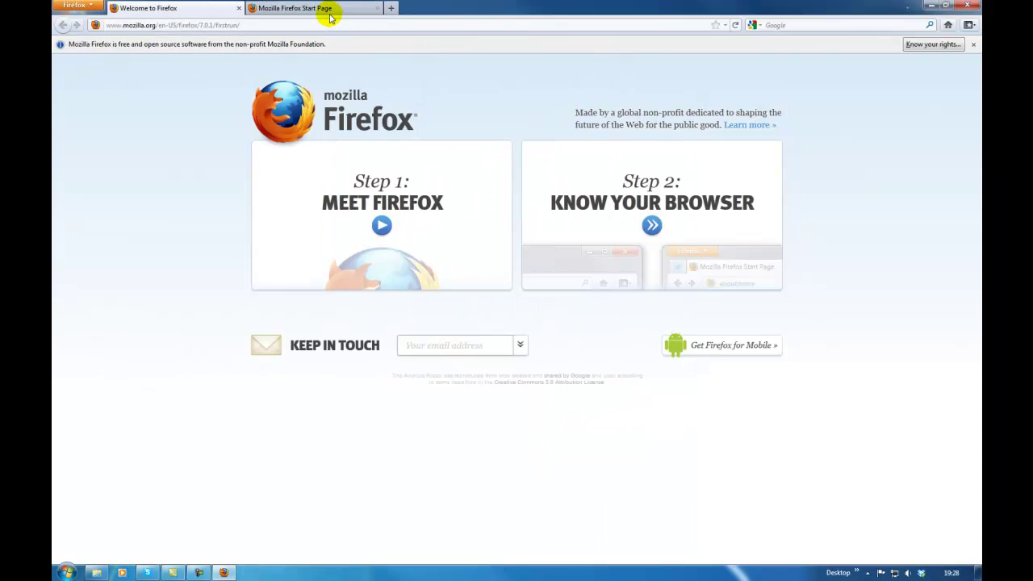
pyautogui.click(376, 8)
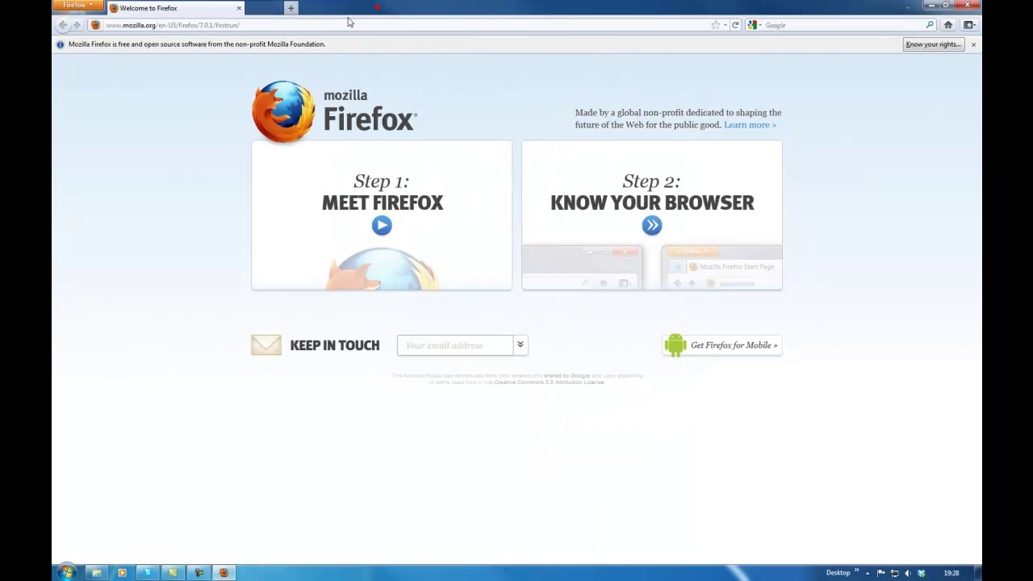
# Check the search and home page settings by searching for "games" from the address bar, repeating the search on Google and opening the home page
pyautogui.click(227, 25)
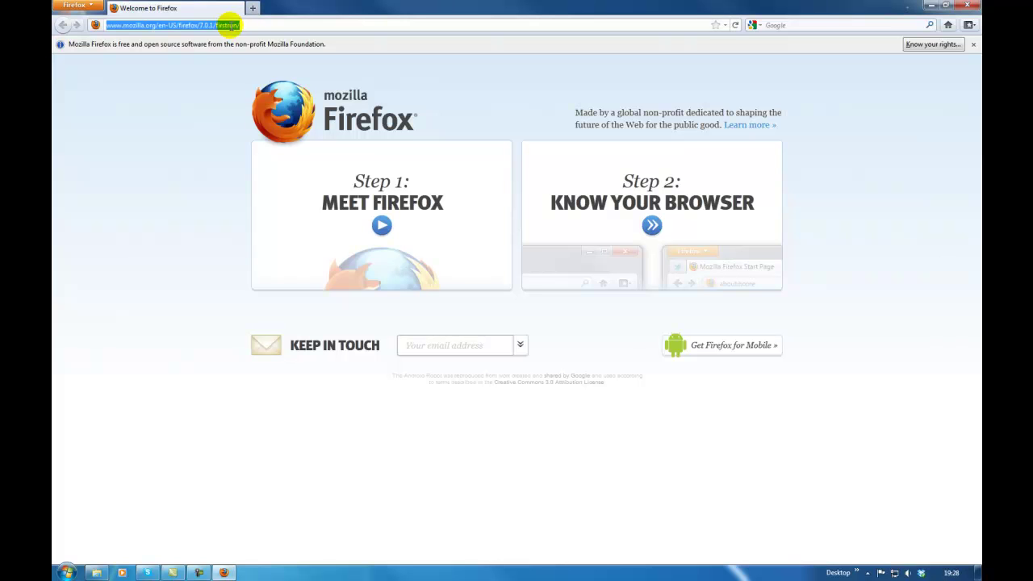
pyautogui.write('games')
pyautogui.press('Return')
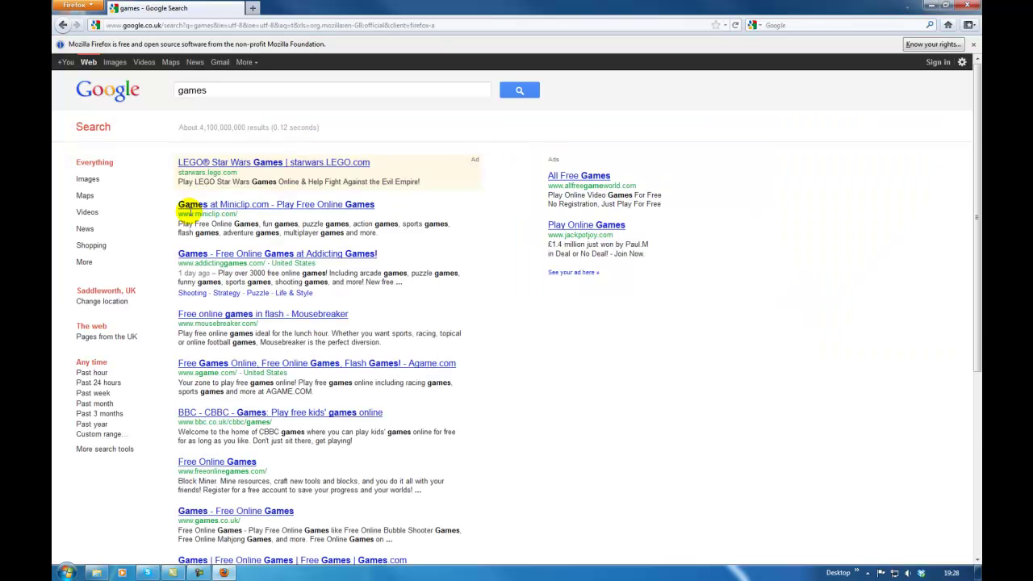
pyautogui.click(973, 43)
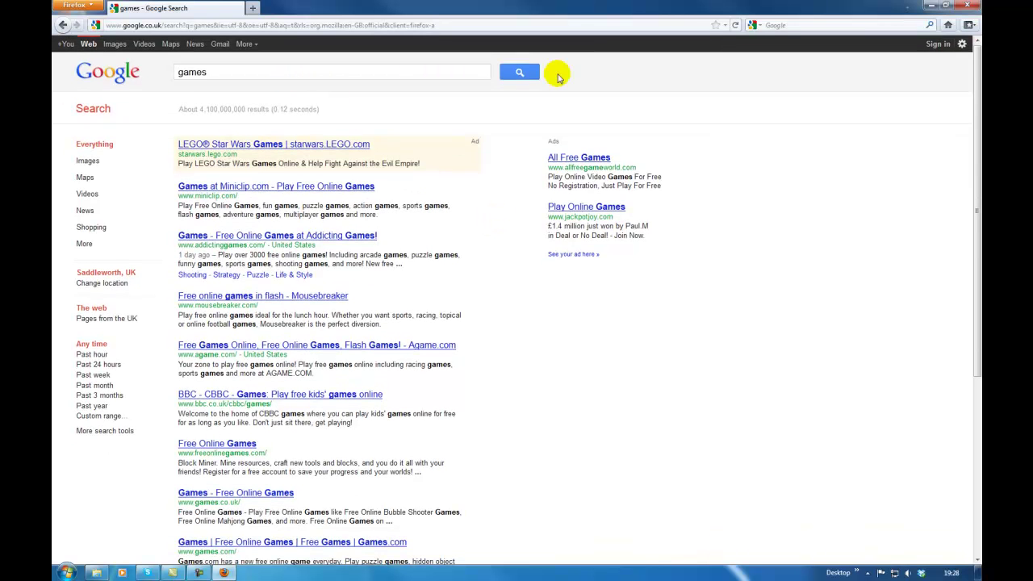
pyautogui.click(521, 73)
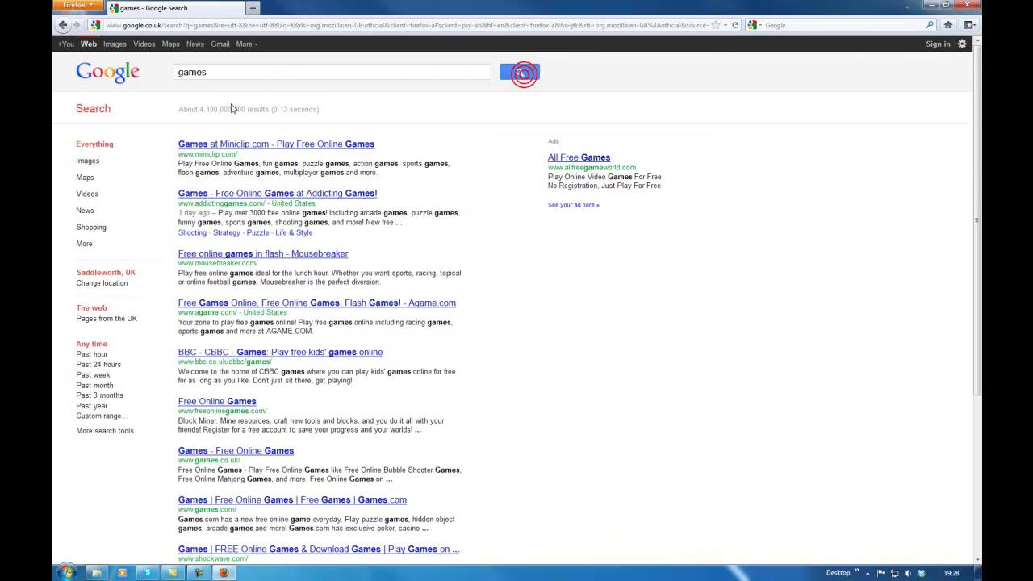
pyautogui.click(947, 25)
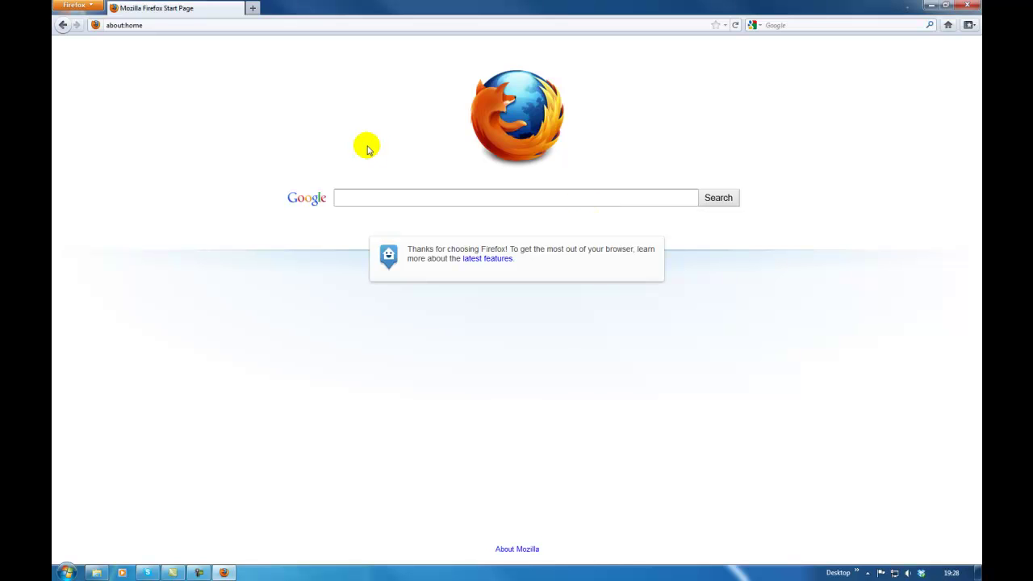